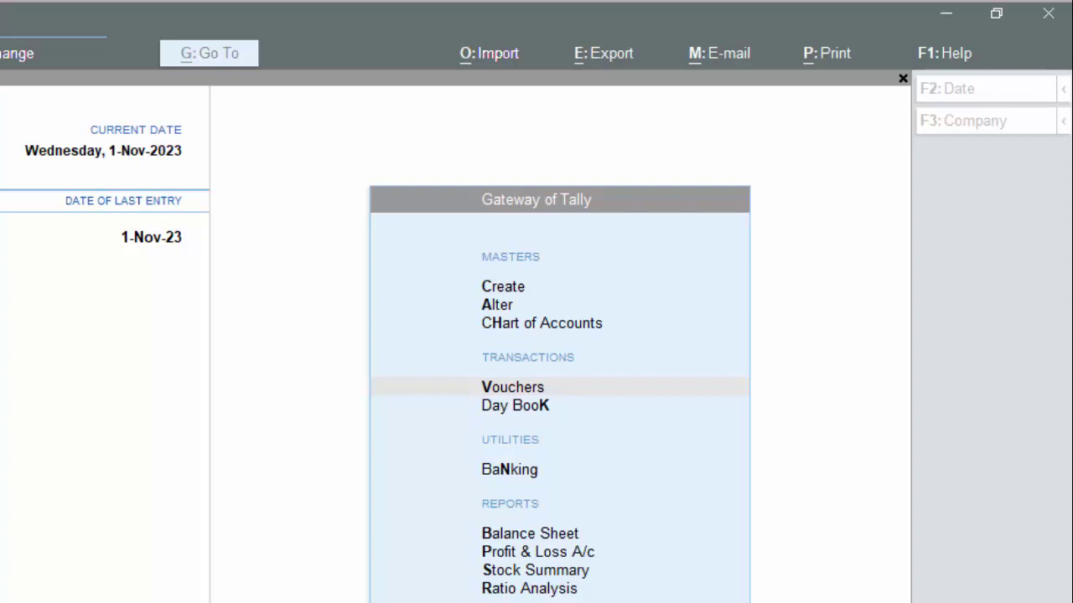
pyautogui.click(77, 365)
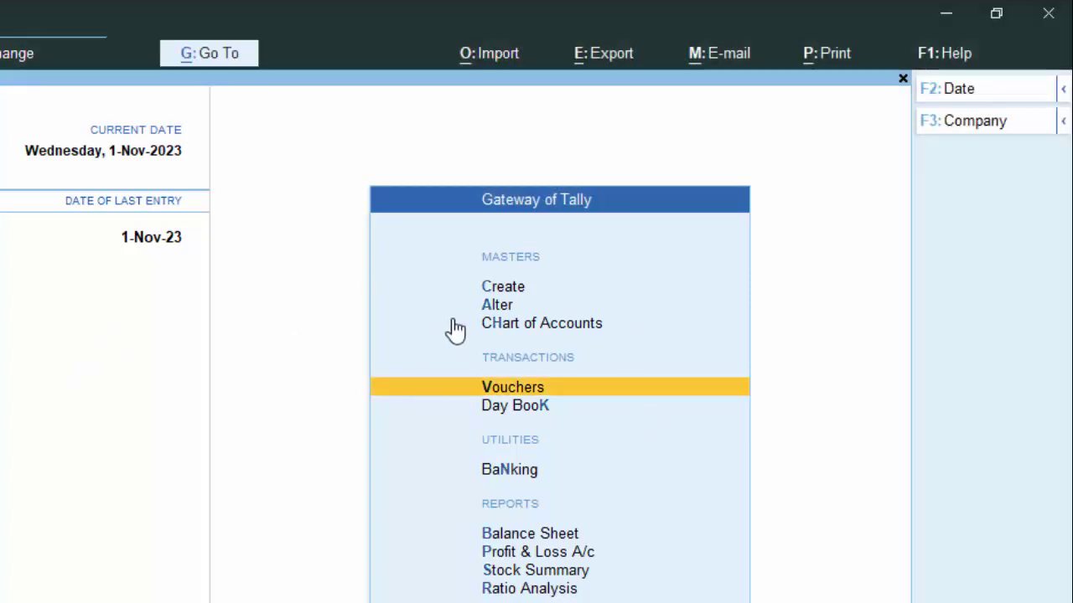
pyautogui.click(532, 310)
pyautogui.press('Escape')
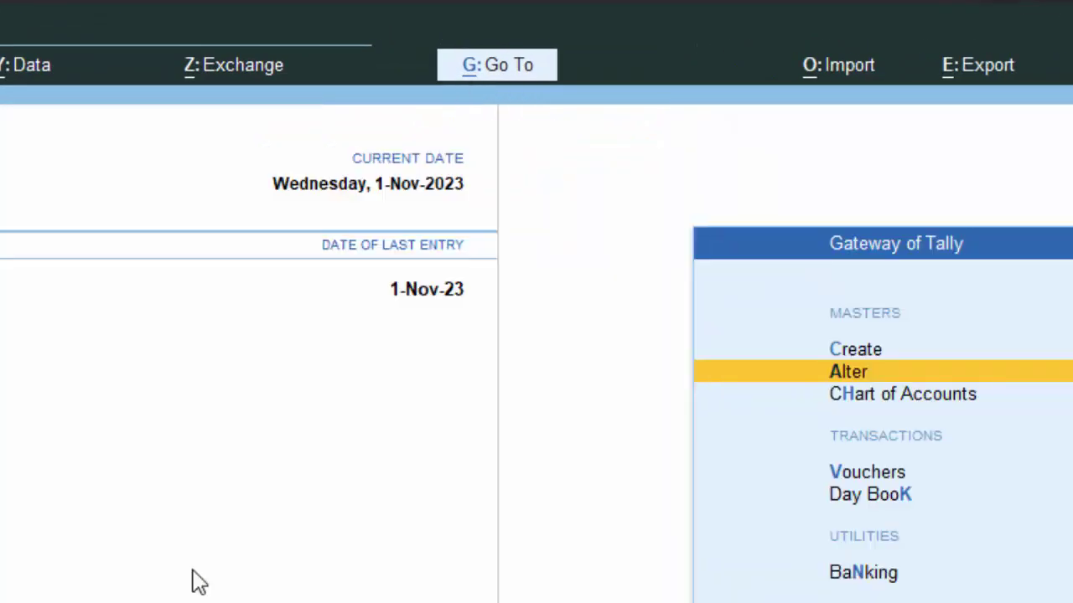
# - Start a new ledger master and enter the customer's name, leaving the alias blank
pyautogui.click(853, 352)
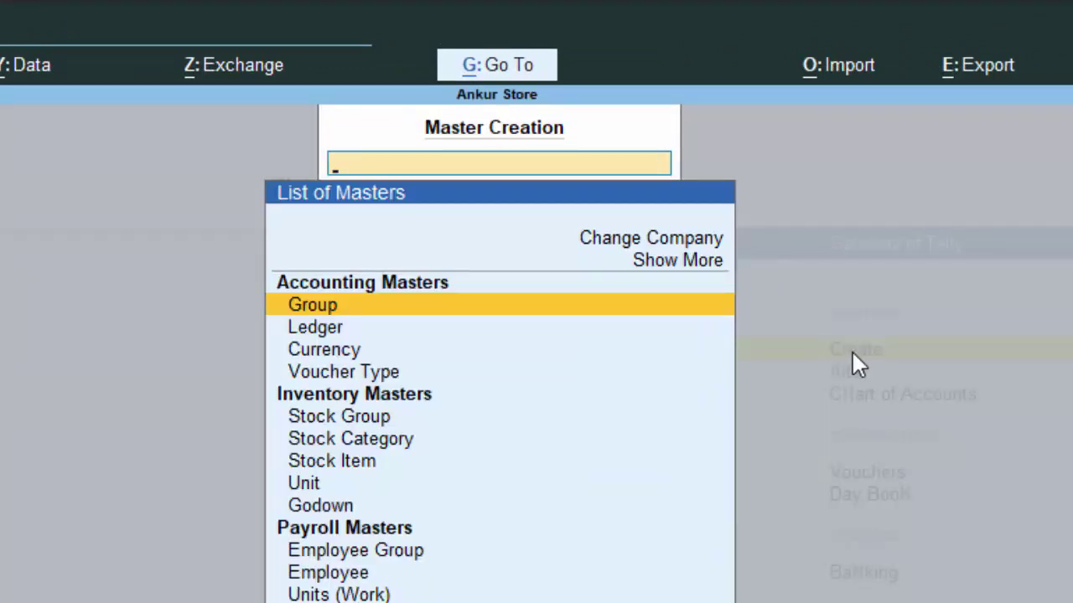
pyautogui.press('Down')
pyautogui.press('Return')
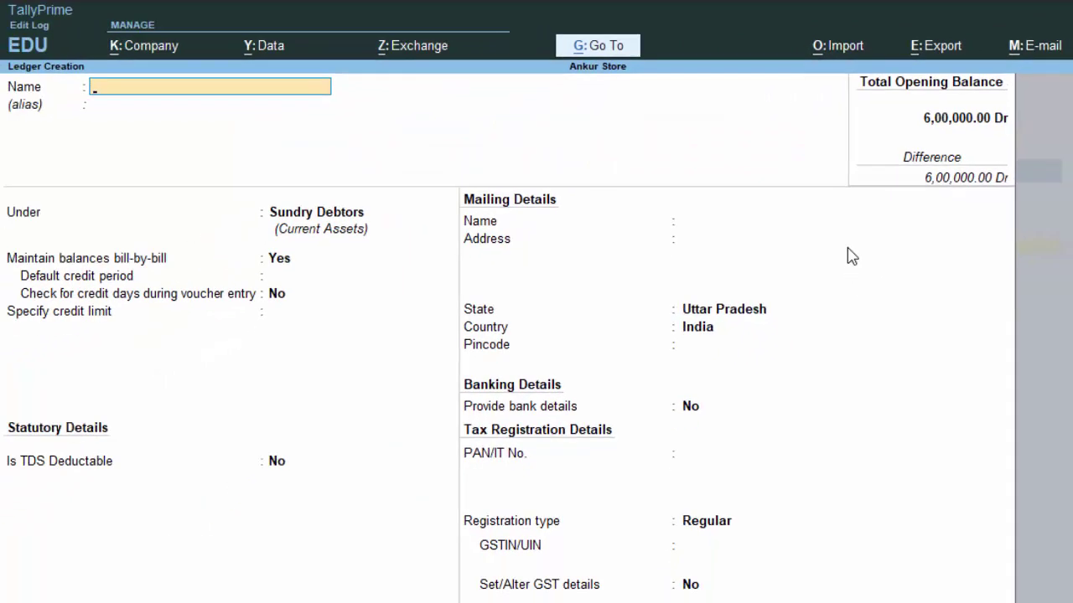
pyautogui.write('Af')
pyautogui.press('BackSpace')
pyautogui.write('plak C')
pyautogui.press('BackSpace')
pyautogui.write('D')
pyautogui.press('Return')
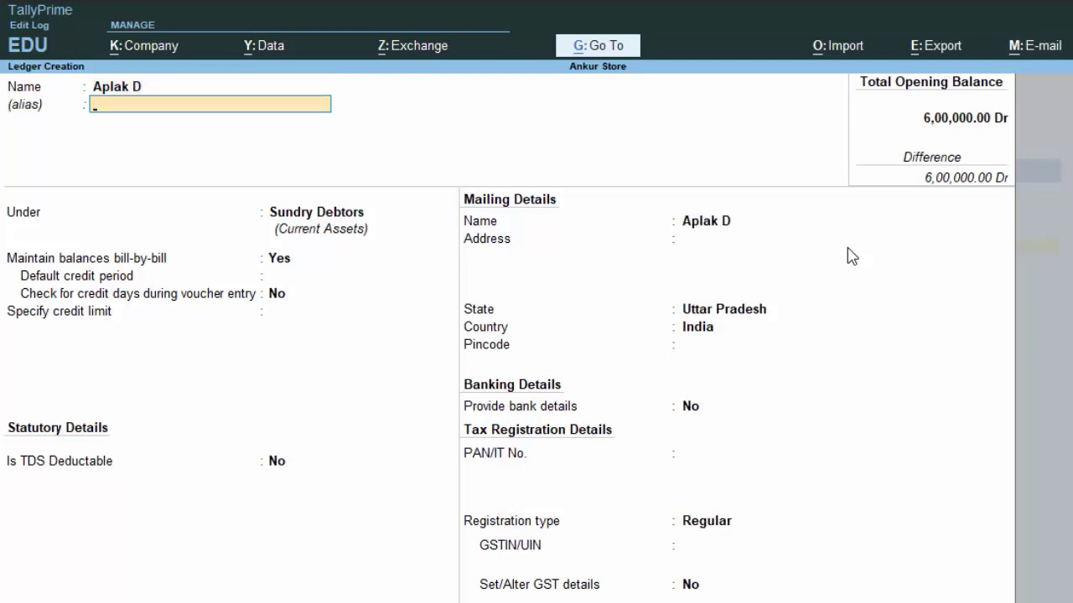
pyautogui.press('Return')
# - Place the customer ledger under Sundry Debtors and keep bill-by-bill balances set to Yes
pyautogui.write('S')
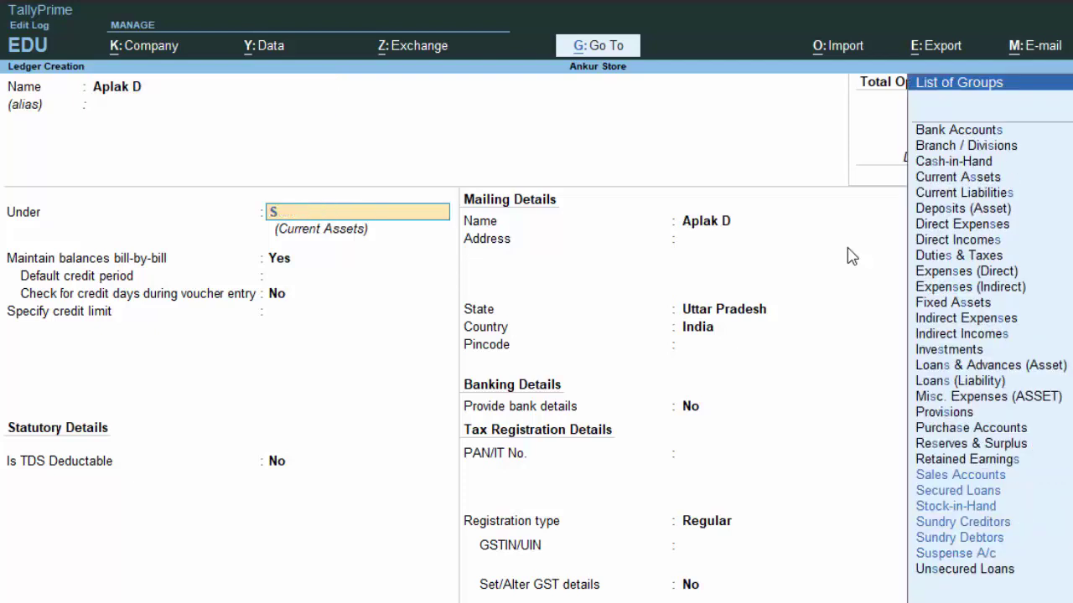
pyautogui.press('Down')
pyautogui.press('Down')
pyautogui.press('Down')
pyautogui.press('Down')
pyautogui.press('Down')
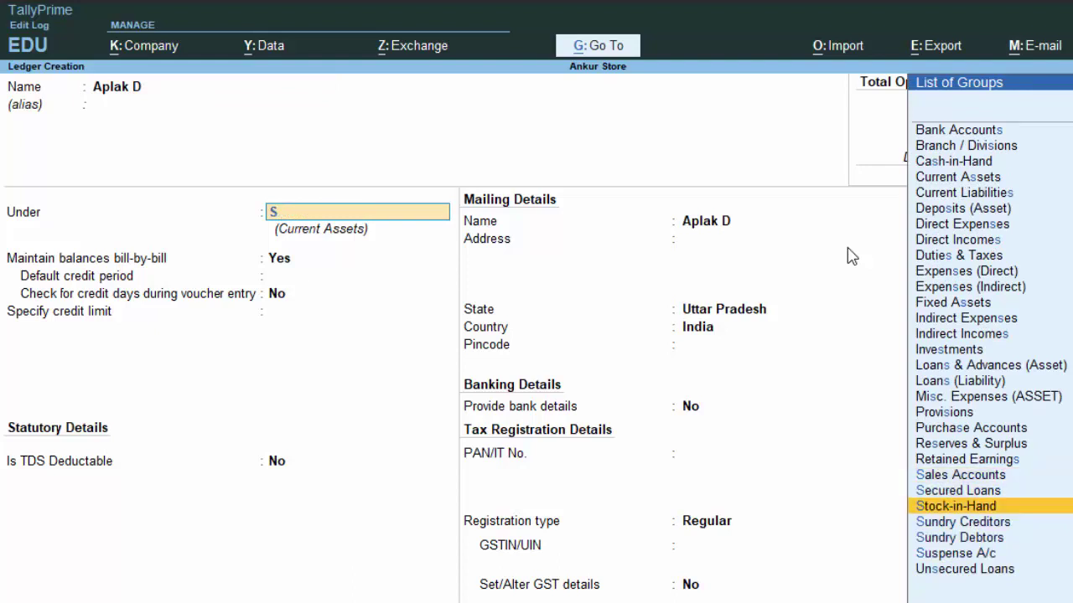
pyautogui.press('Return')
pyautogui.press('Return')
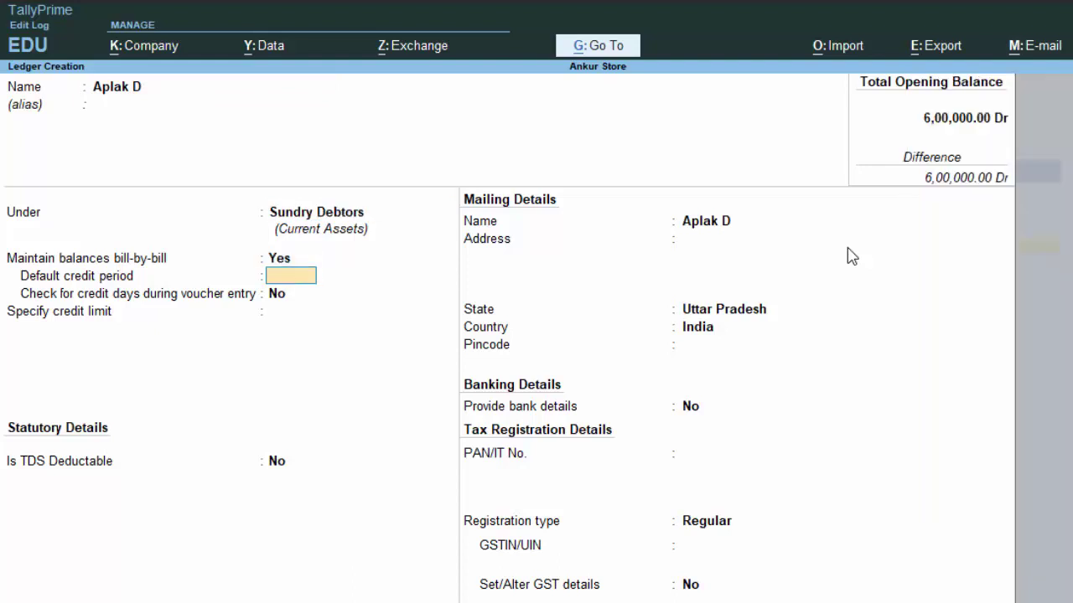
# - Set the ledger's credit limit to 500, leaving the default credit period blank and the credit-days check at No
pyautogui.press('Return')
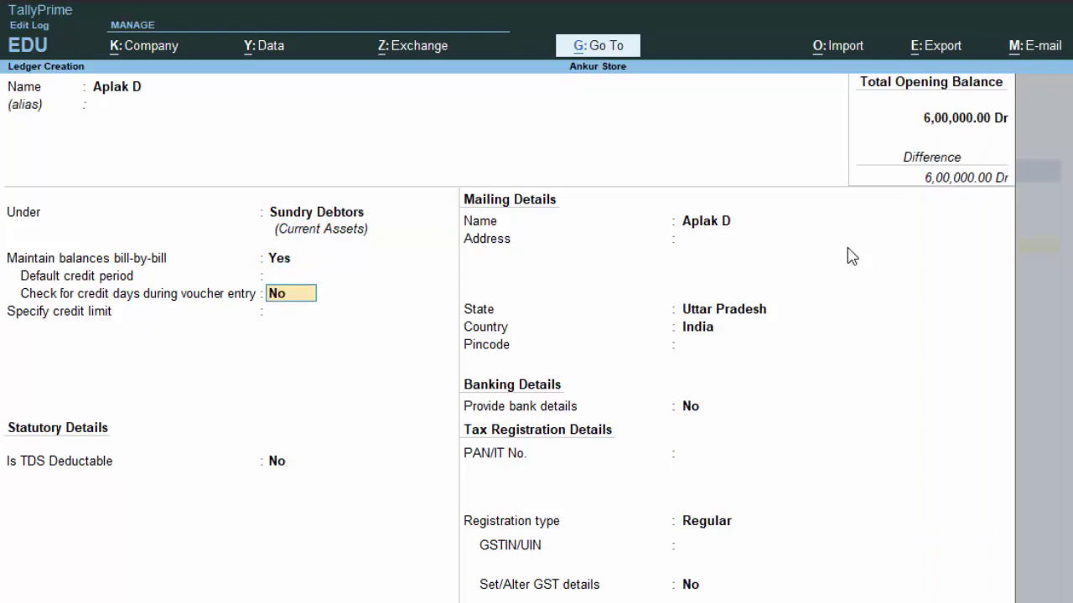
pyautogui.press('Return')
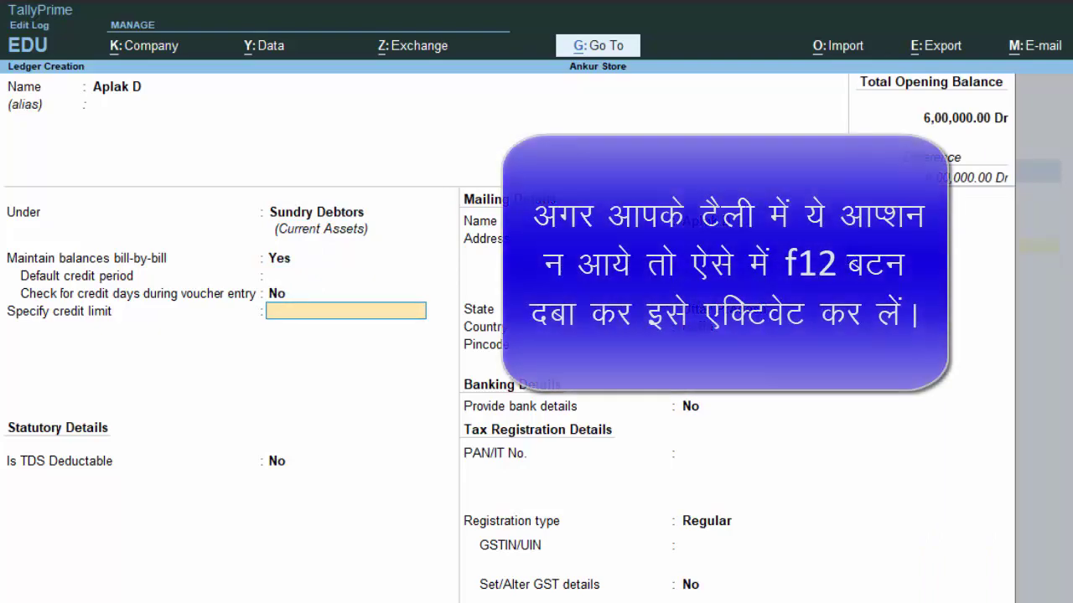
pyautogui.write('500')
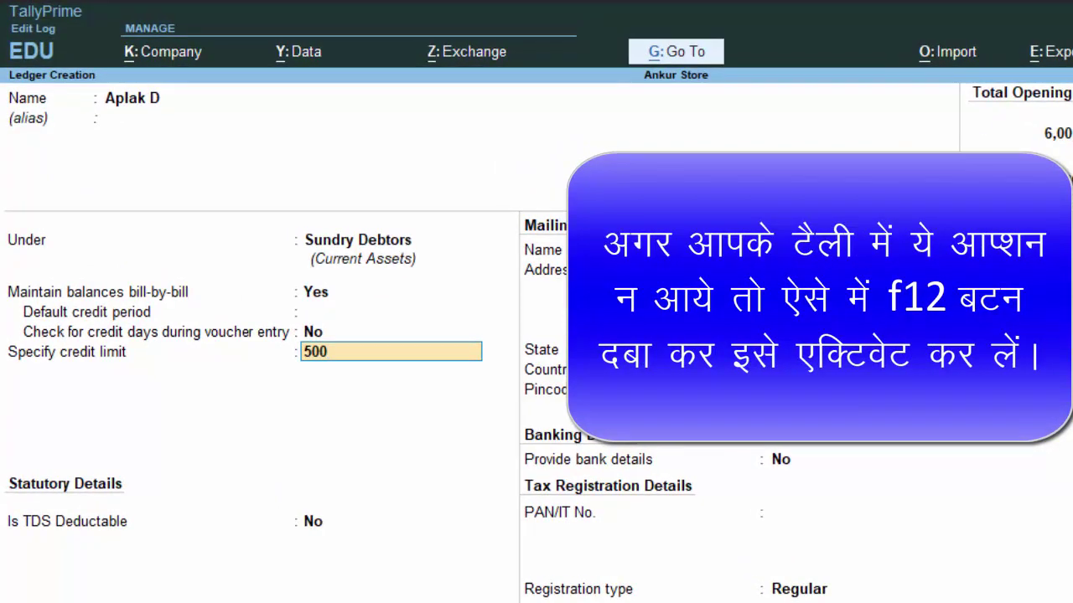
pyautogui.press('Return')
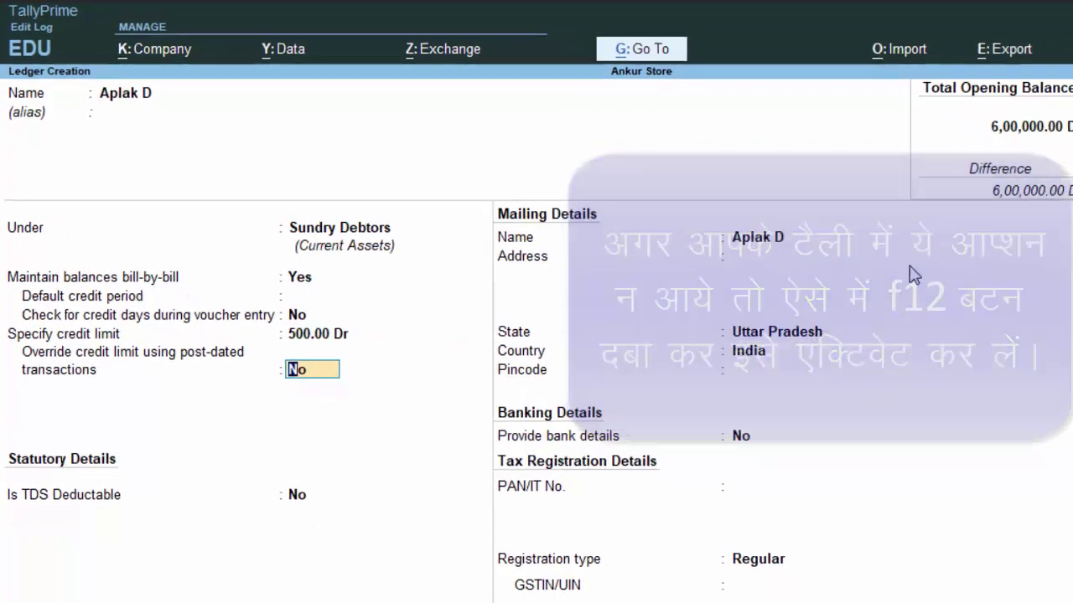
# - Accept the remaining ledger fields at their defaults, save the ledger, and return to the Gateway of Tally
pyautogui.press('Return')
pyautogui.press('Return')
pyautogui.press('Return')
pyautogui.press('Return')
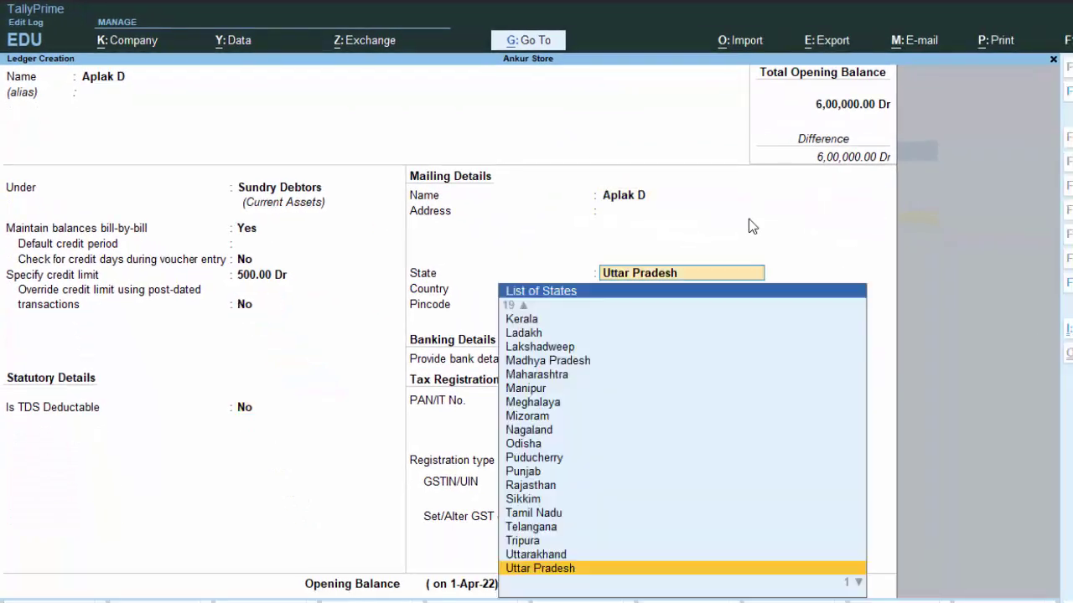
pyautogui.press('Return')
pyautogui.press('Return')
pyautogui.press('Return')
pyautogui.press('Return')
pyautogui.press('Return')
pyautogui.press('Return')
pyautogui.press('Return')
pyautogui.press('Return')
pyautogui.press('Return')
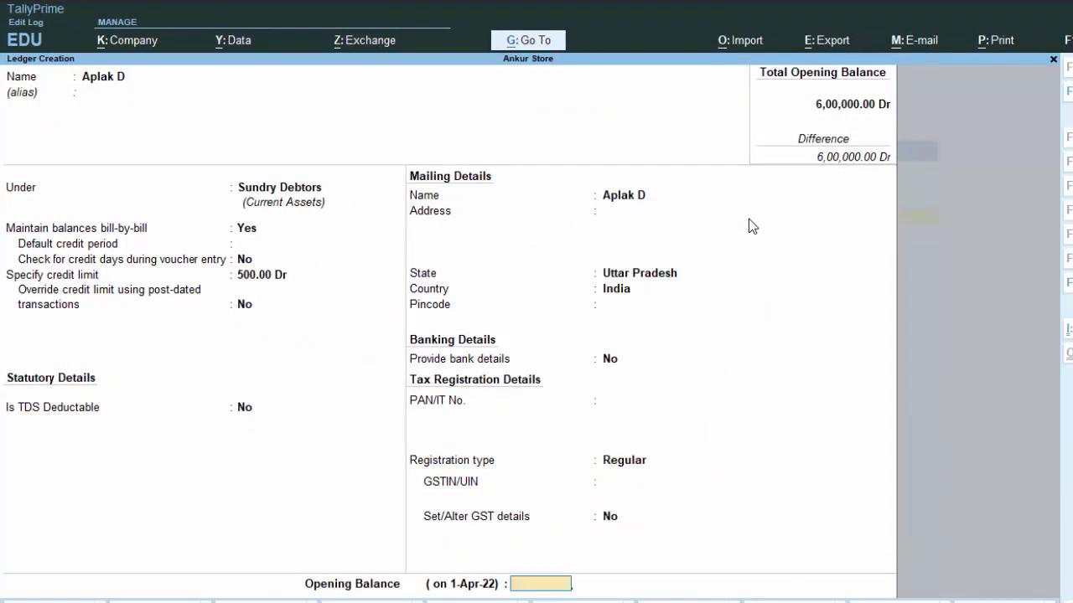
pyautogui.press('Return')
pyautogui.press('Return')
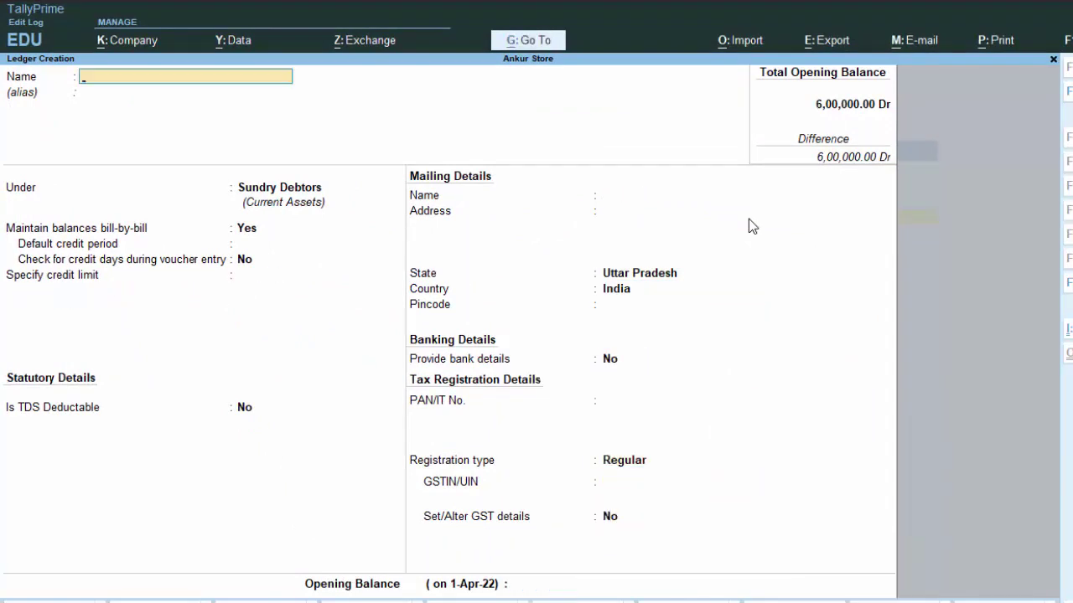
pyautogui.press('Escape')
pyautogui.press('Return')
pyautogui.press('Escape')
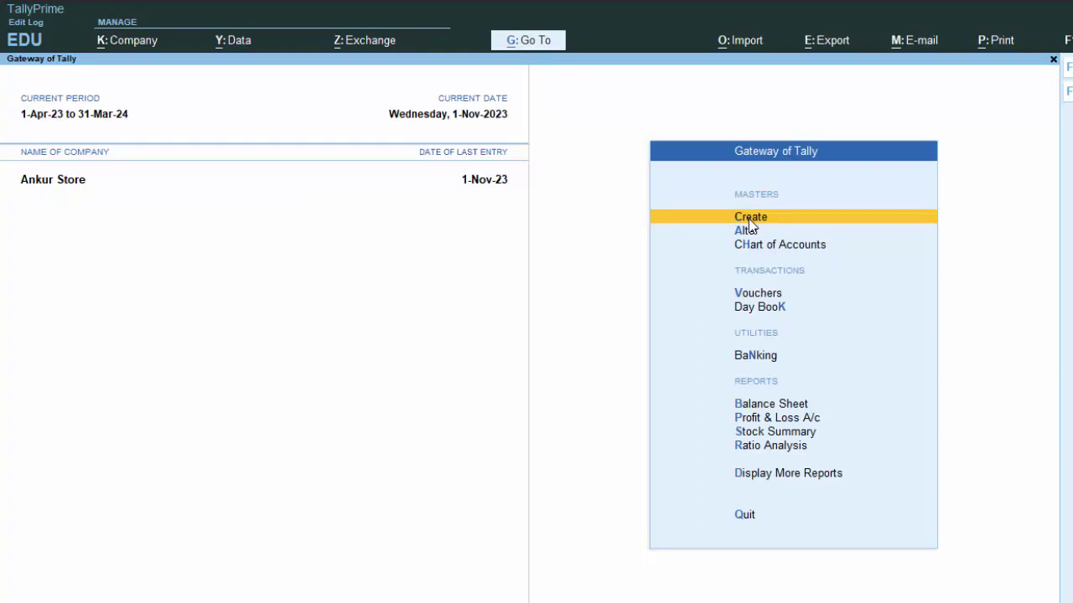
# - Open a new sales voucher and enter reference number 787 with the date 1-Nov-23
pyautogui.press('v')
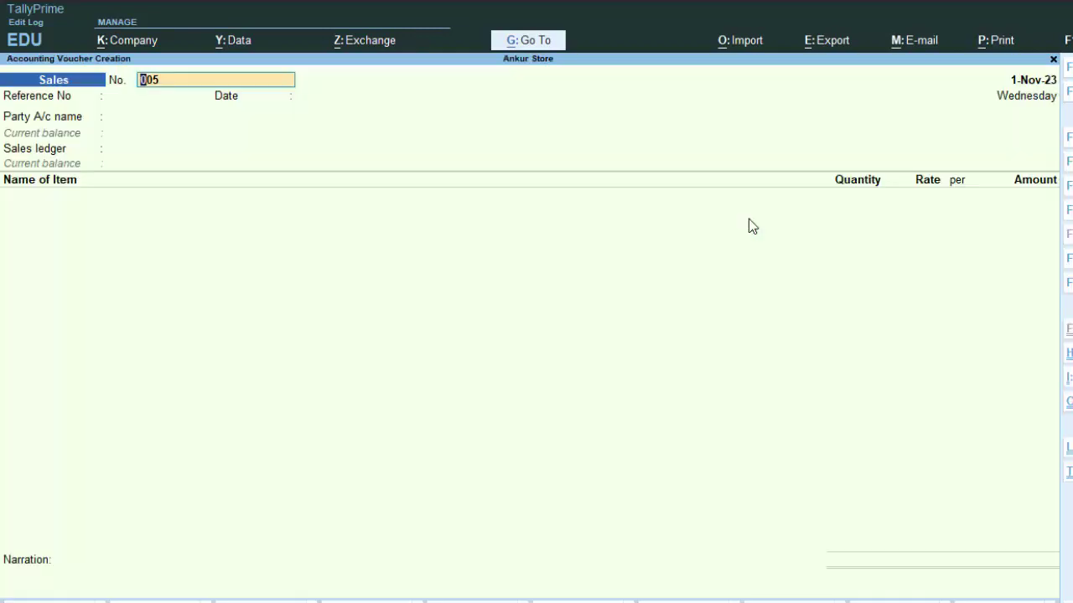
pyautogui.press('Return')
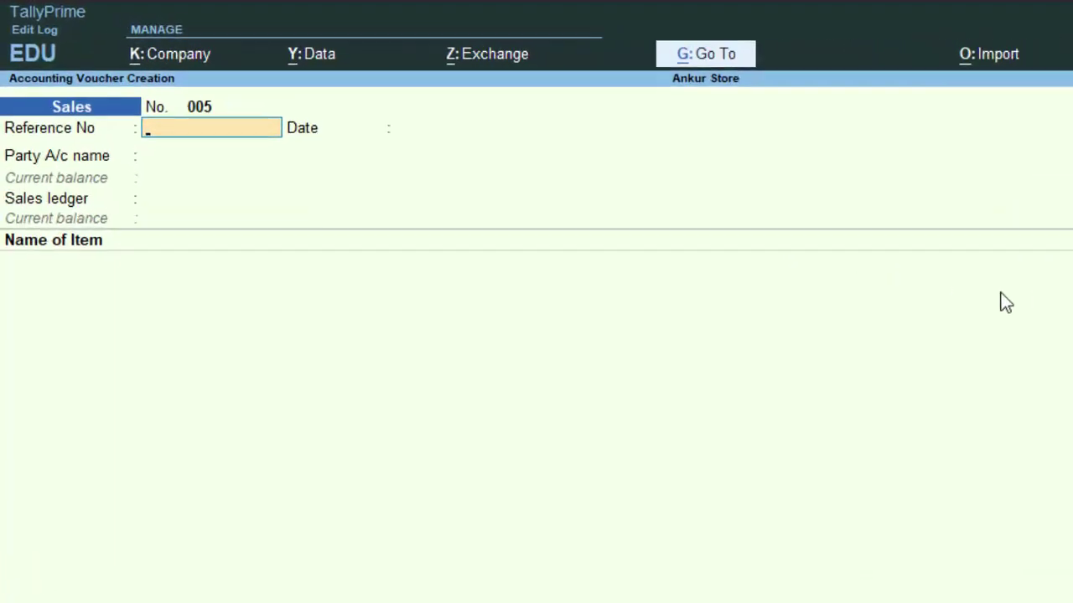
pyautogui.press('BackSpace')
pyautogui.press('Return')
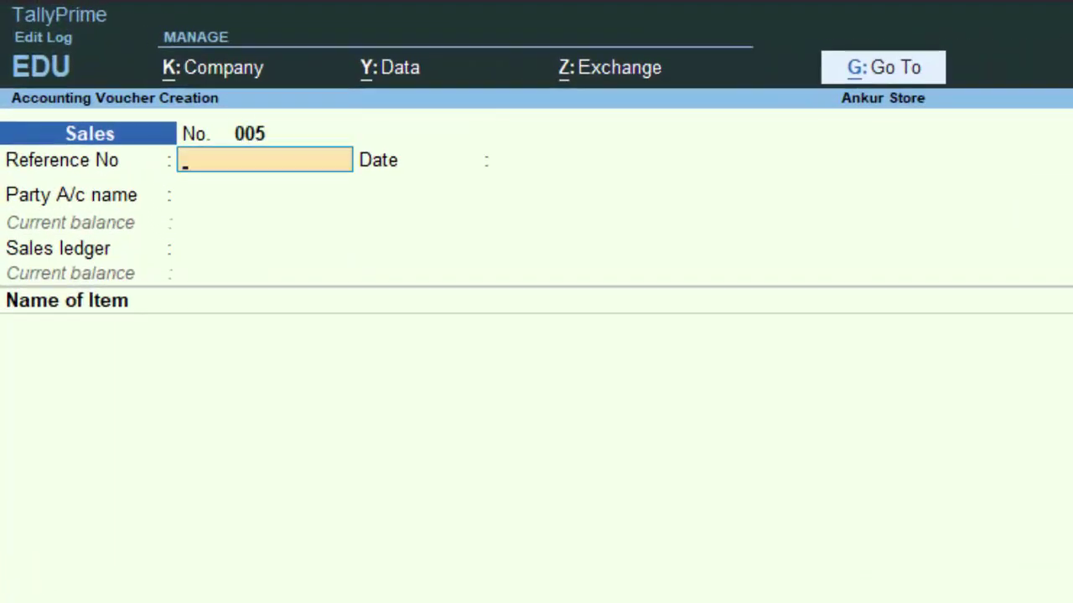
pyautogui.write('787')
pyautogui.press('Return')
pyautogui.press('Return')
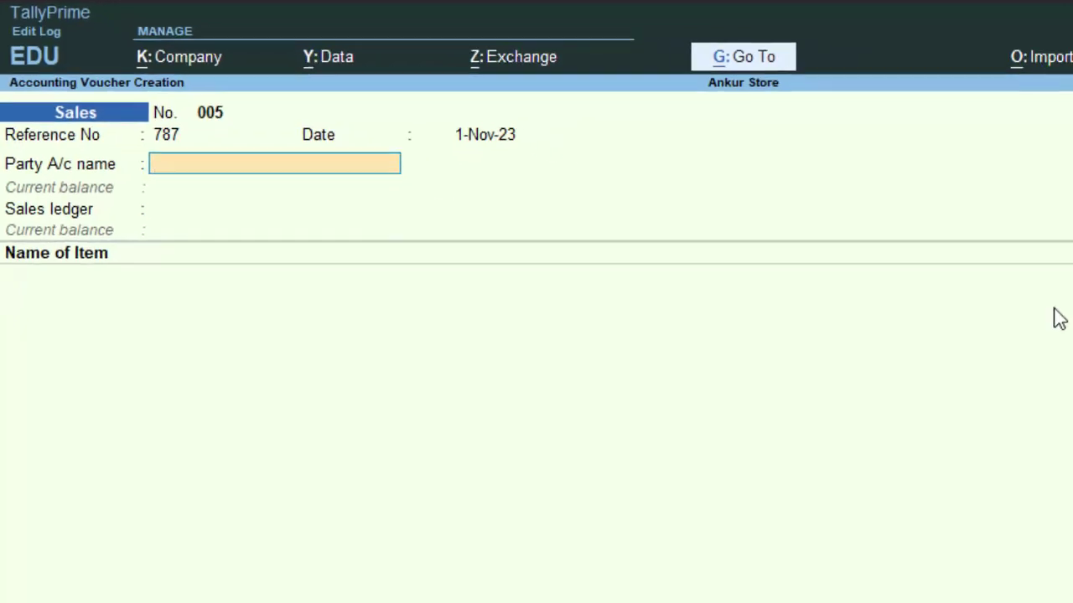
# - Select the newly created customer ledger as the party account and leave all dispatch details blank
pyautogui.press('Down')
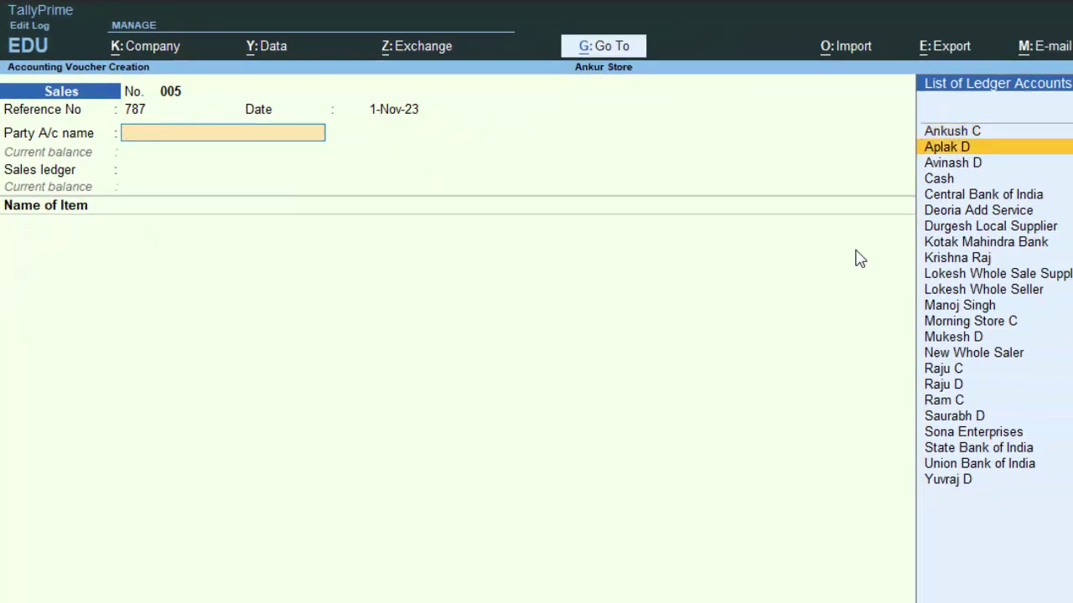
pyautogui.press('Return')
pyautogui.press('Return')
pyautogui.press('Return')
pyautogui.press('Return')
pyautogui.press('Return')
pyautogui.press('Return')
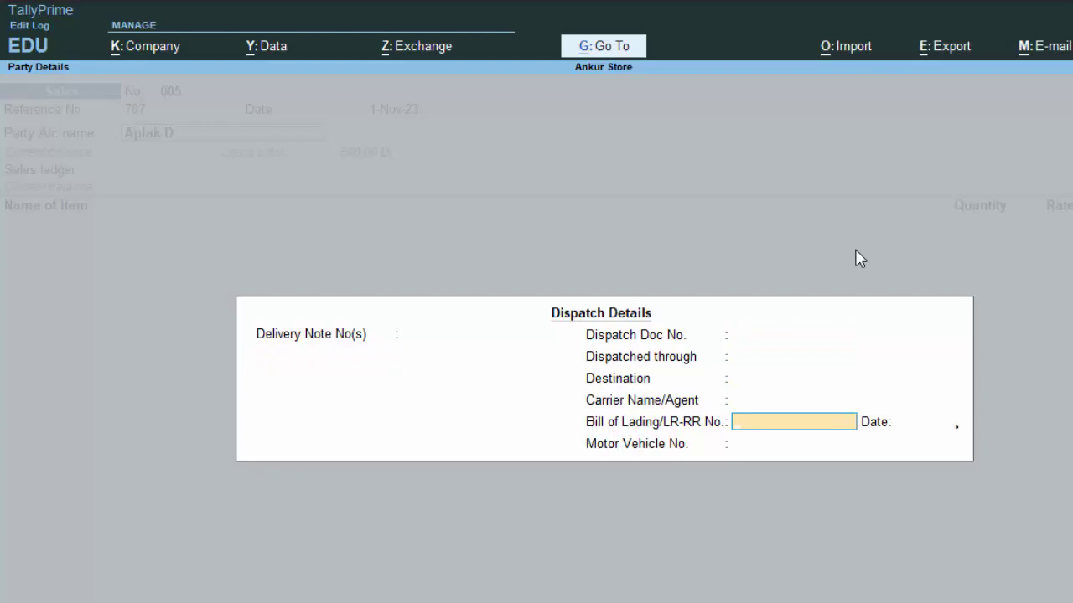
pyautogui.press('Return')
pyautogui.press('Return')
pyautogui.press('Return')
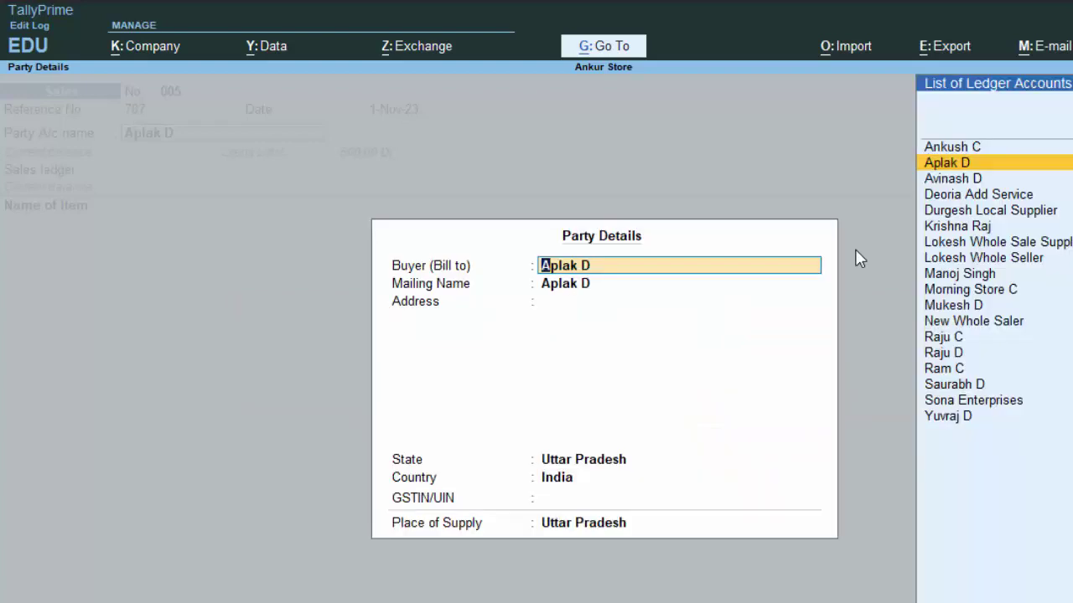
# - Accept the buyer's party details unchanged and choose Sales A/c as the sales ledger
pyautogui.press('Return')
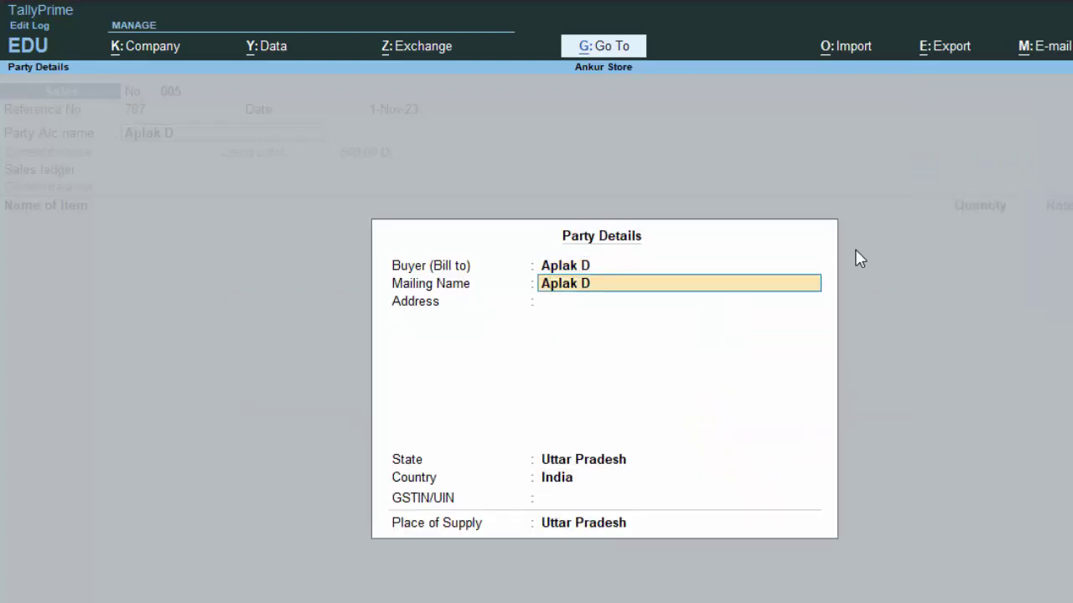
pyautogui.press('Return')
pyautogui.press('Return')
pyautogui.press('Return')
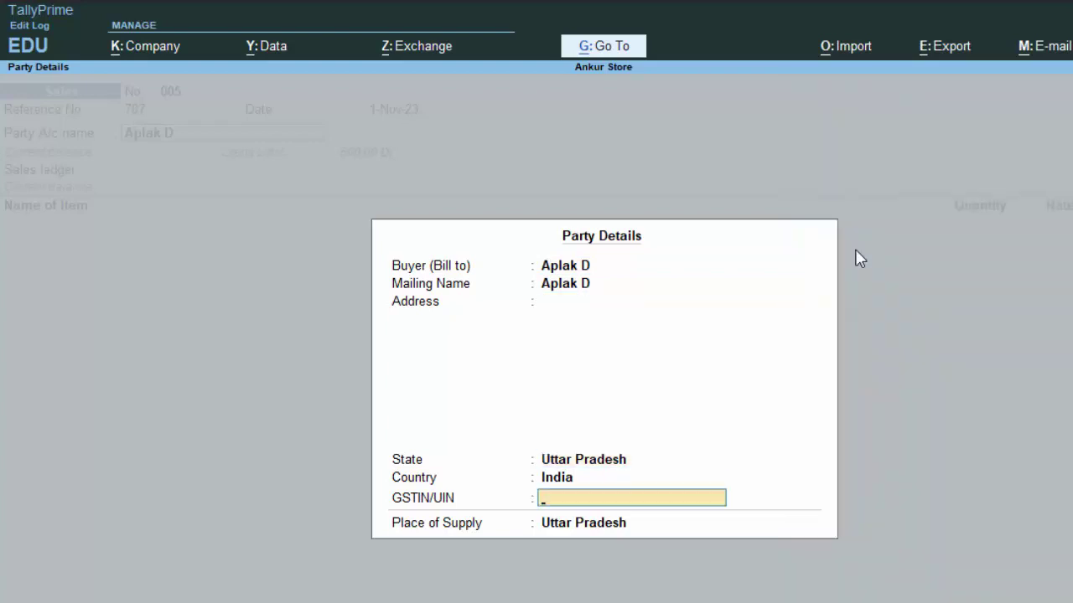
pyautogui.press('Return')
pyautogui.press('Return')
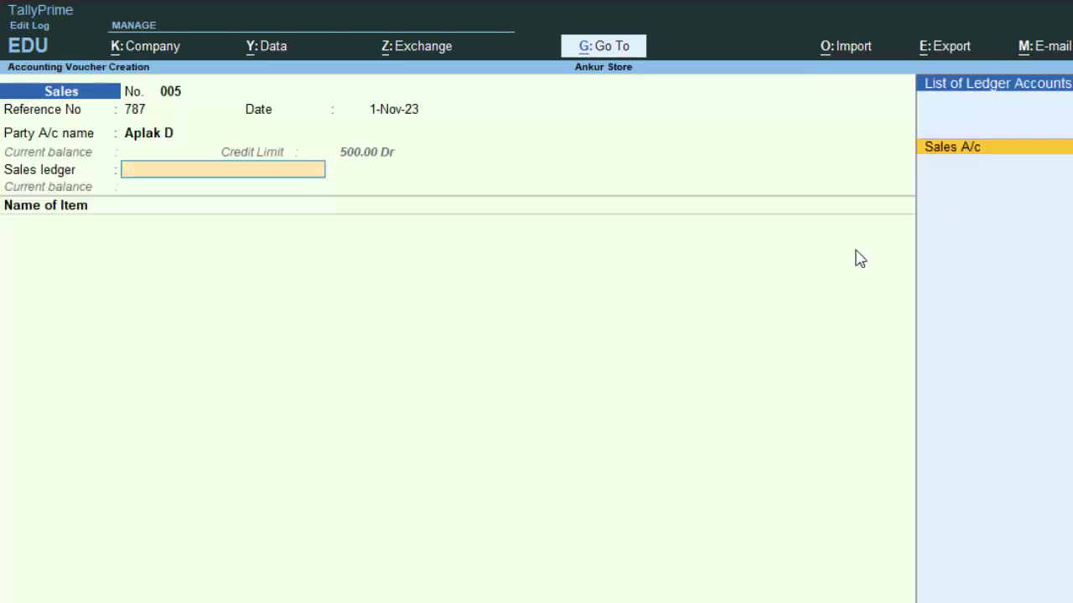
pyautogui.press('Return')
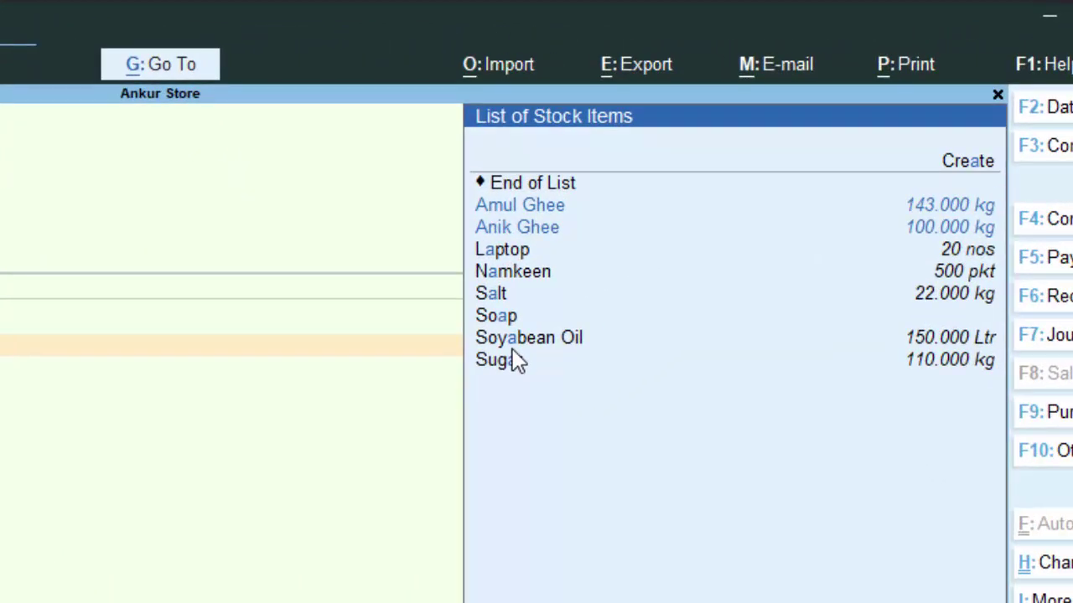
# - Add the stock item Anik Ghee to the voucher and allocate it from the Saket Nagar godown
pyautogui.press('Down')
pyautogui.press('Down')
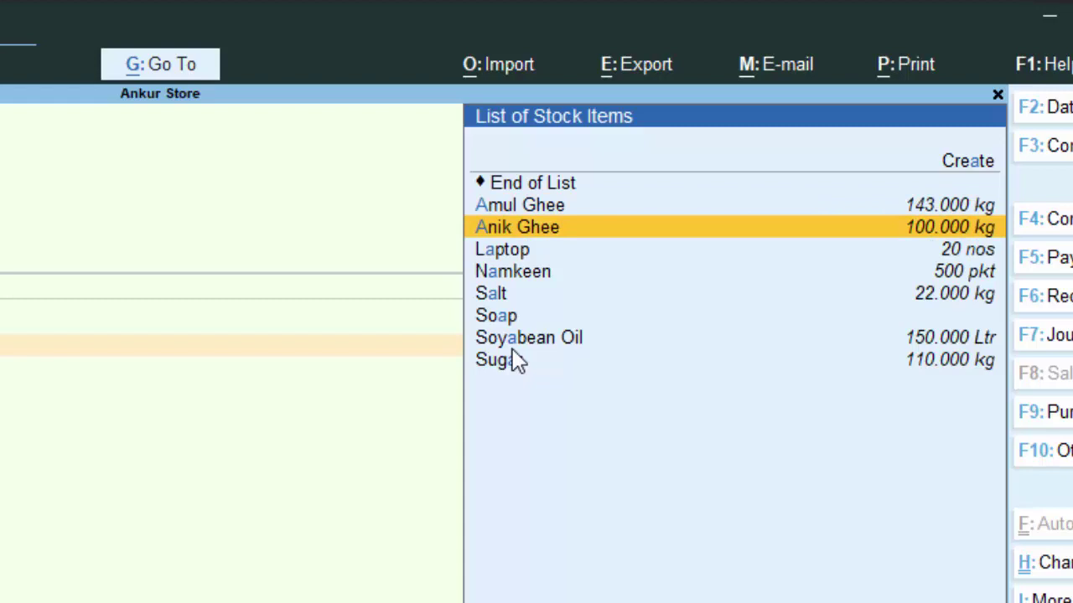
pyautogui.press('Return')
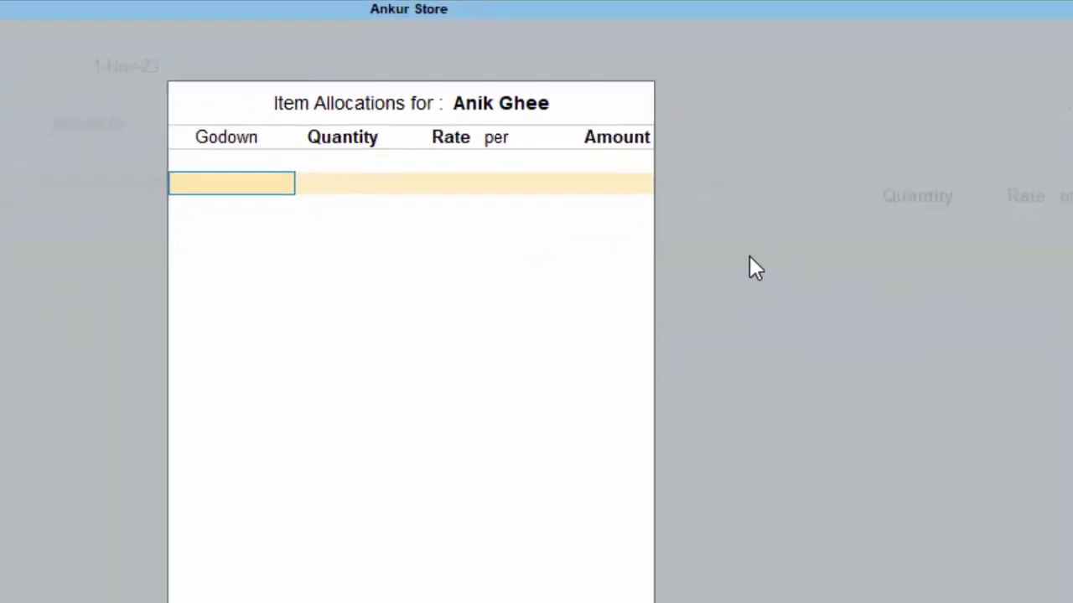
pyautogui.write('N')
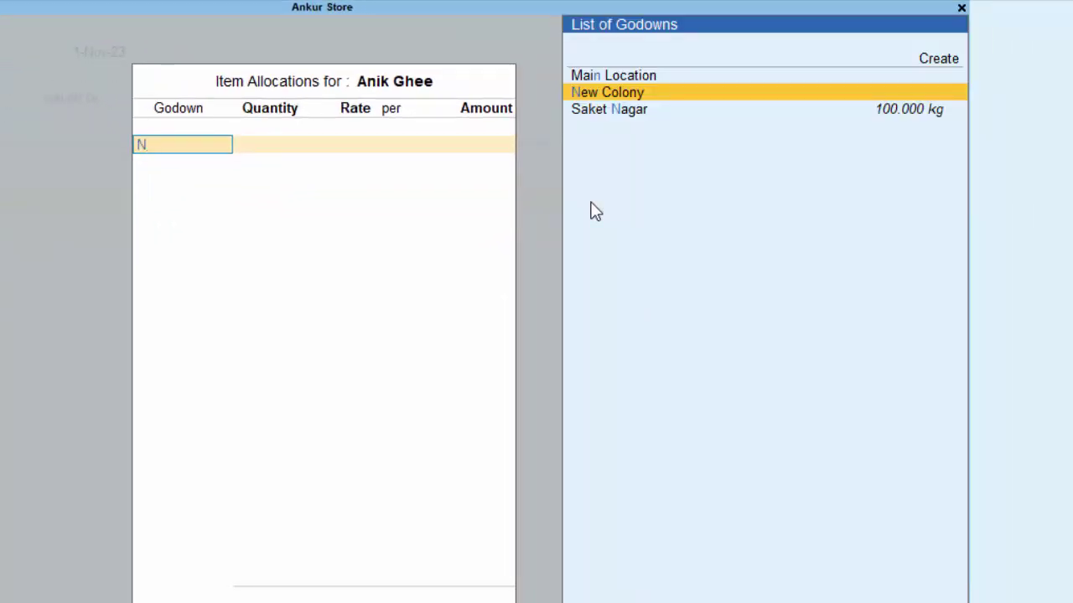
pyautogui.press('BackSpace')
pyautogui.write('S')
pyautogui.press('Return')
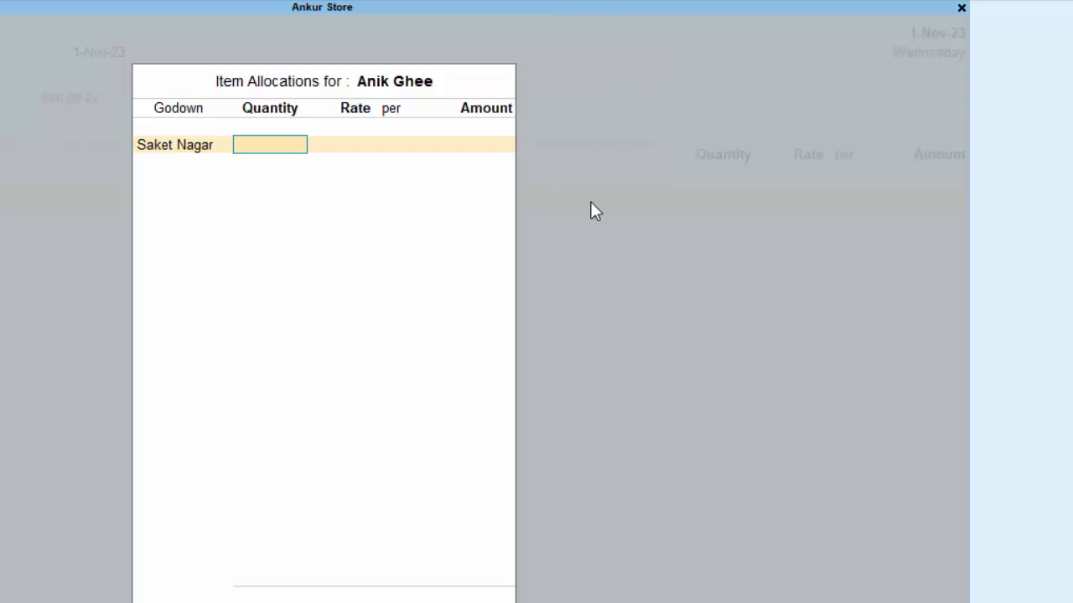
# - Enter a quantity of 1 kg at a rate of 750 per kg for Anik Ghee and complete the item line
pyautogui.write('1')
pyautogui.press('Return')
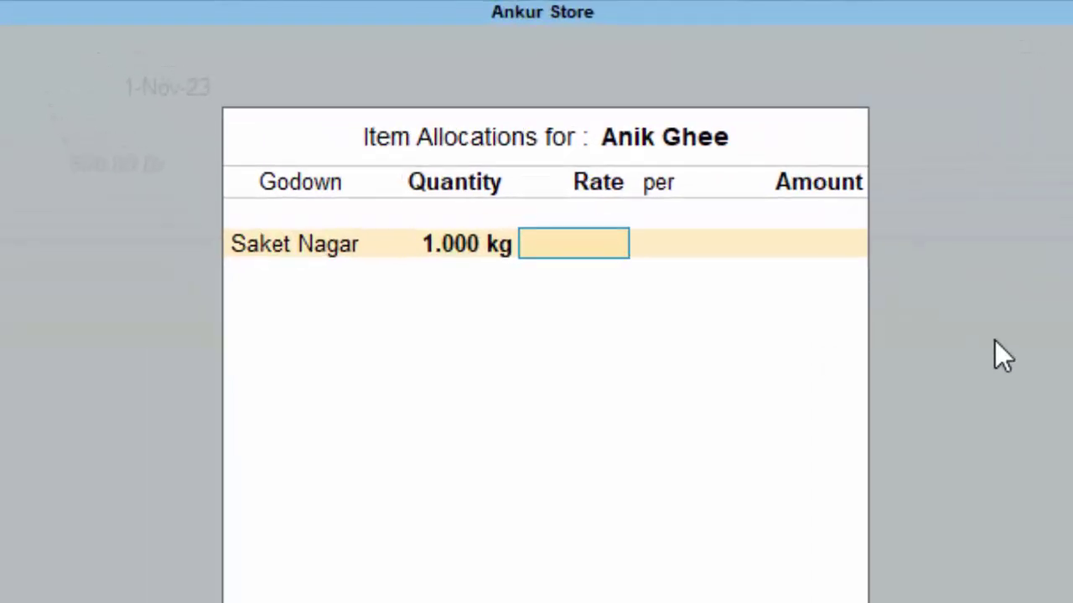
pyautogui.write('750')
pyautogui.press('Return')
pyautogui.press('Return')
pyautogui.press('Return')
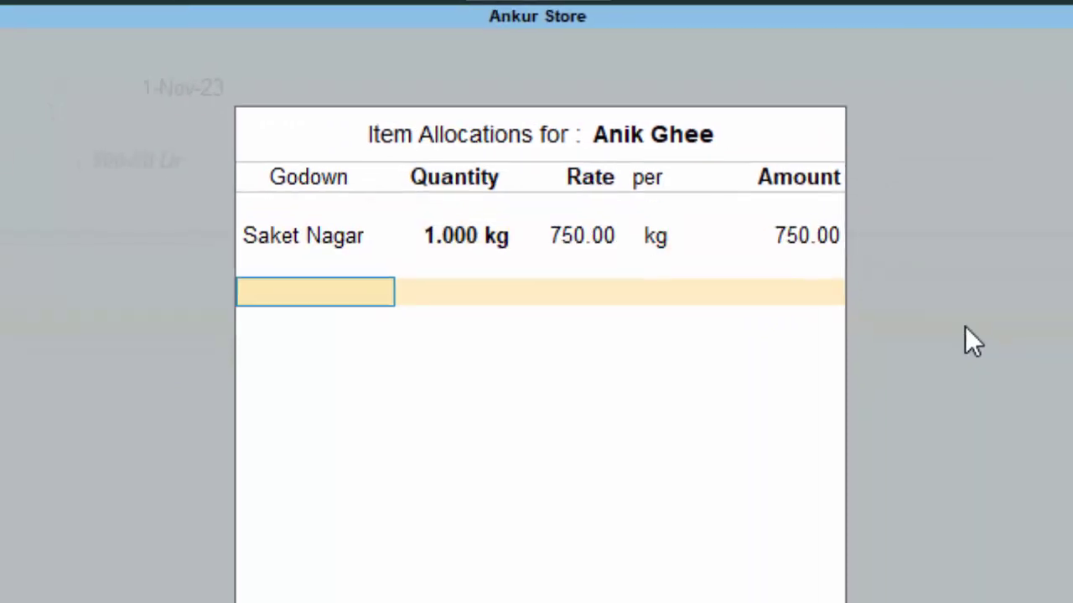
pyautogui.press('Return')
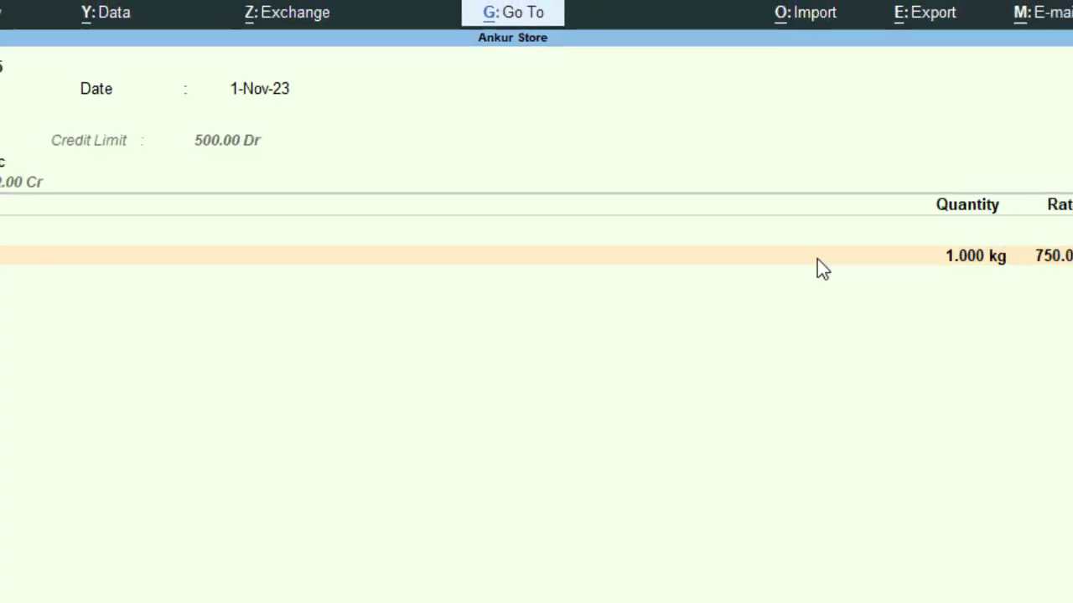
pyautogui.press('Return')
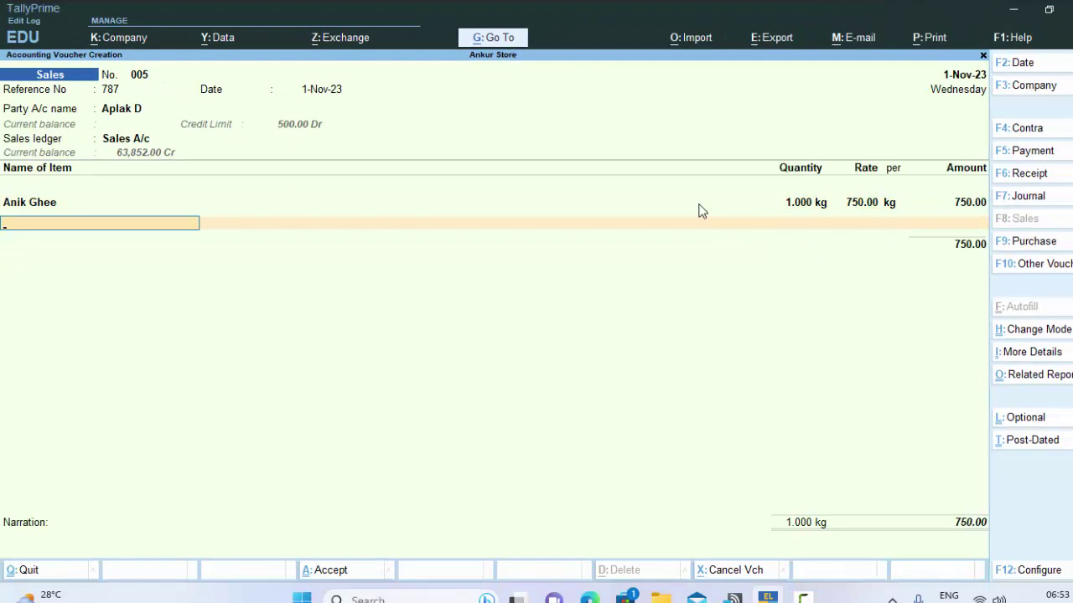
# - Add the Cgst and Sgst tax ledgers to the Anik Ghee sales voucher
pyautogui.press('Return')
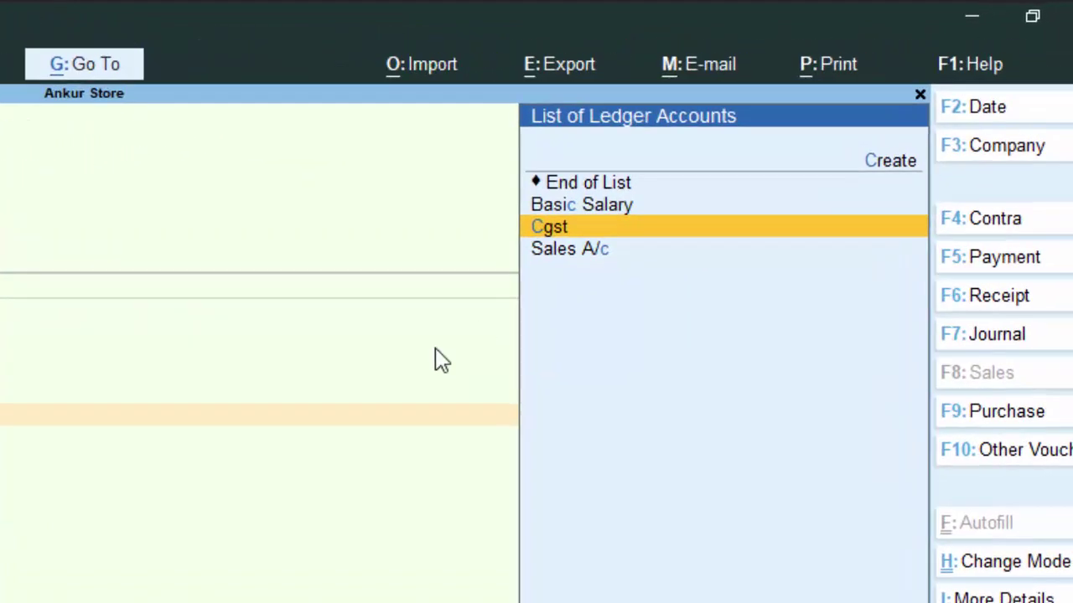
pyautogui.press('Return')
pyautogui.press('Return')
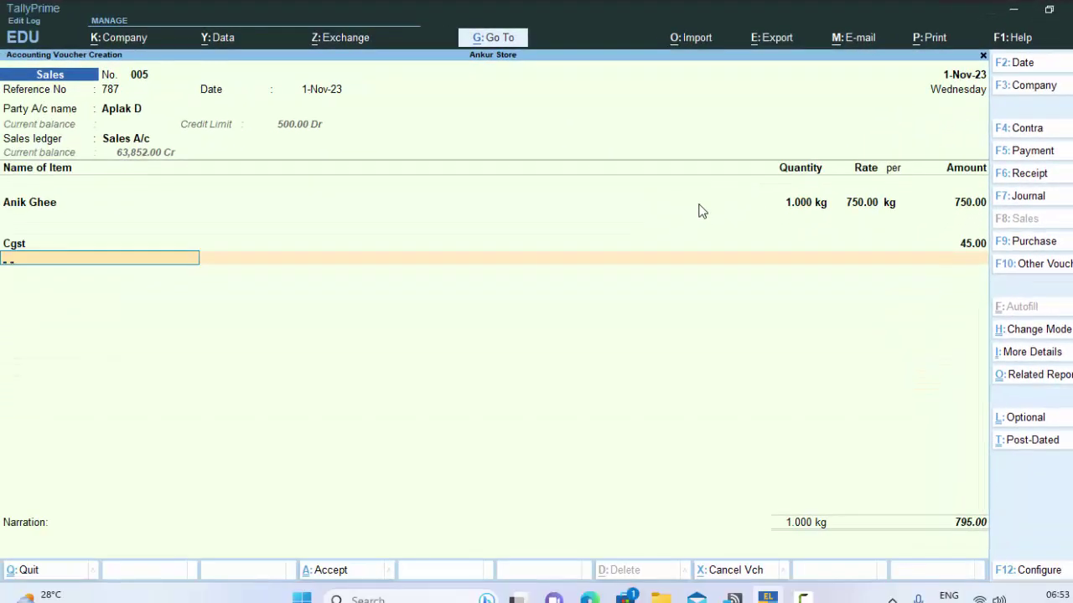
pyautogui.write('S')
pyautogui.press('Down')
pyautogui.press('Return')
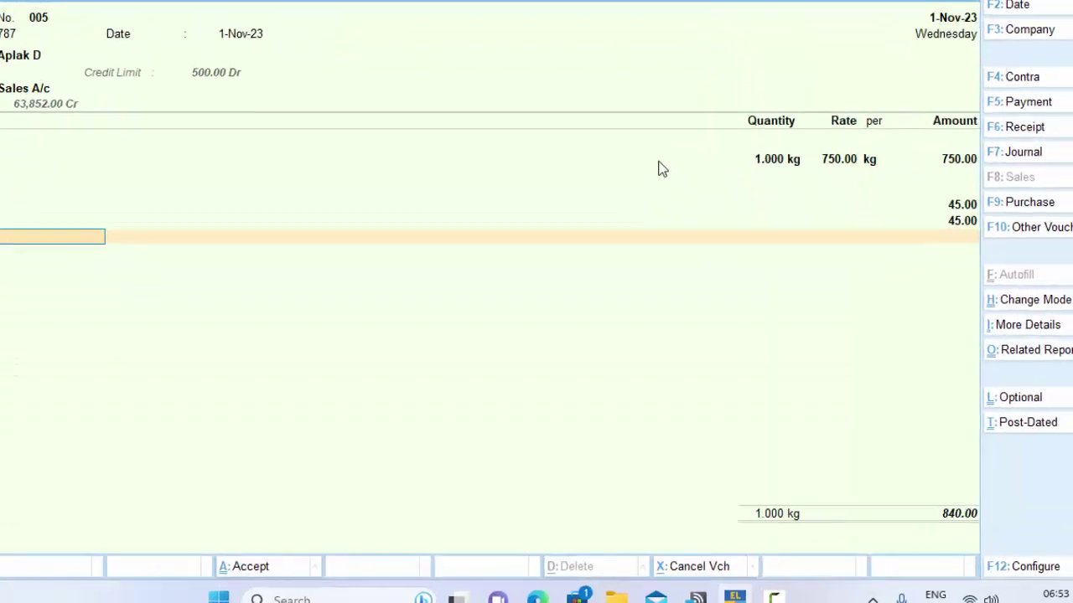
# - Try to save the Anik Ghee sales voucher with the narration left blank
pyautogui.press('Return')
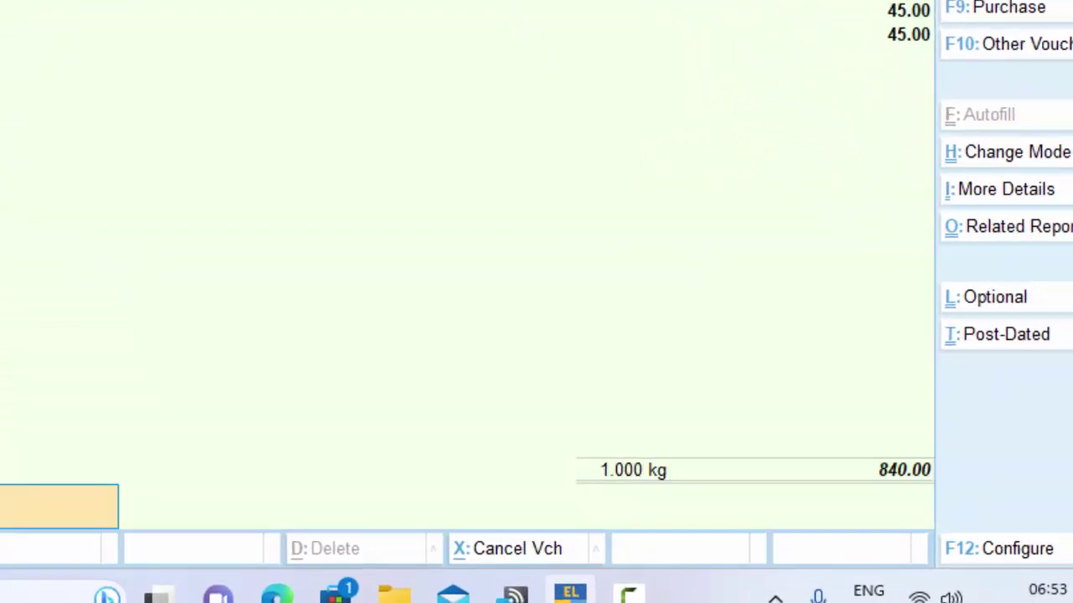
pyautogui.press('Return')
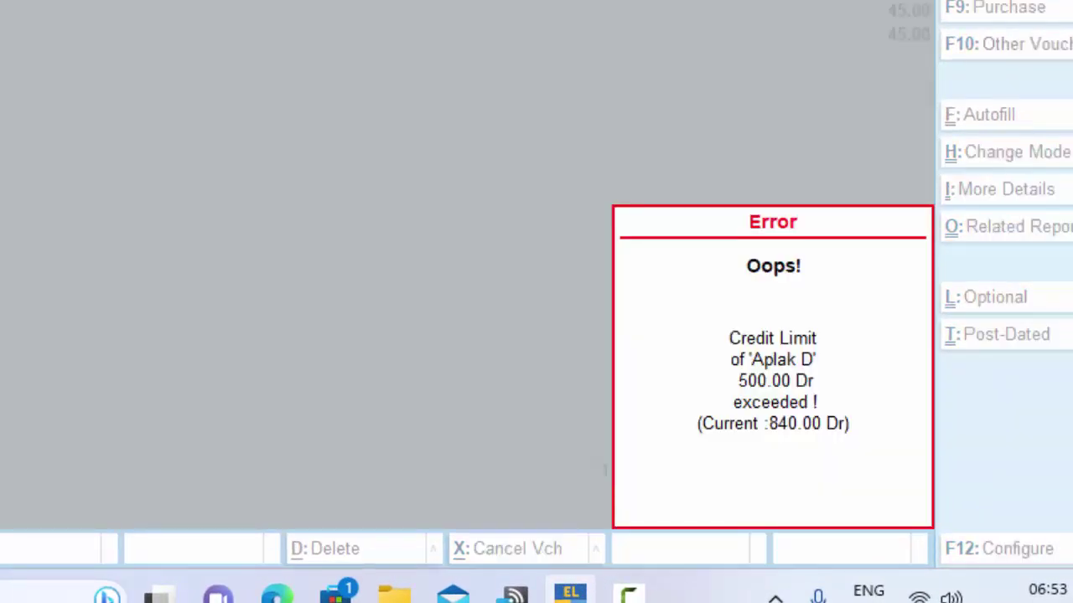
pyautogui.press('Escape')
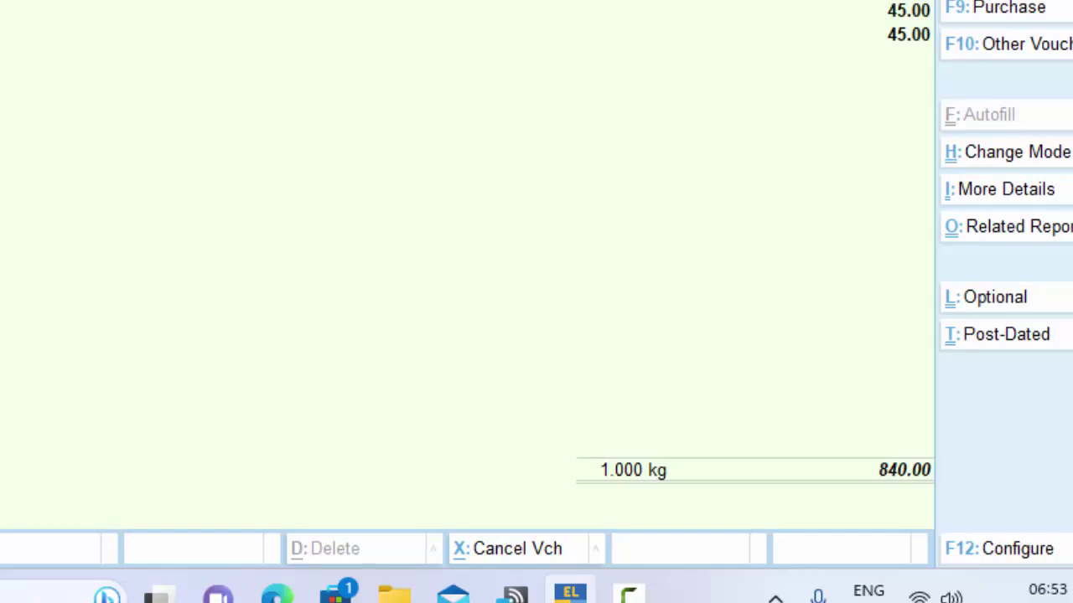
# - Go back through the sales voucher's dispatch and party details and accept them unchanged
pyautogui.hotkey('ctrl', 'i')
pyautogui.press('Return')
pyautogui.press('Return')
pyautogui.press('Return')
pyautogui.press('Return')
pyautogui.press('Return')
pyautogui.press('Return')
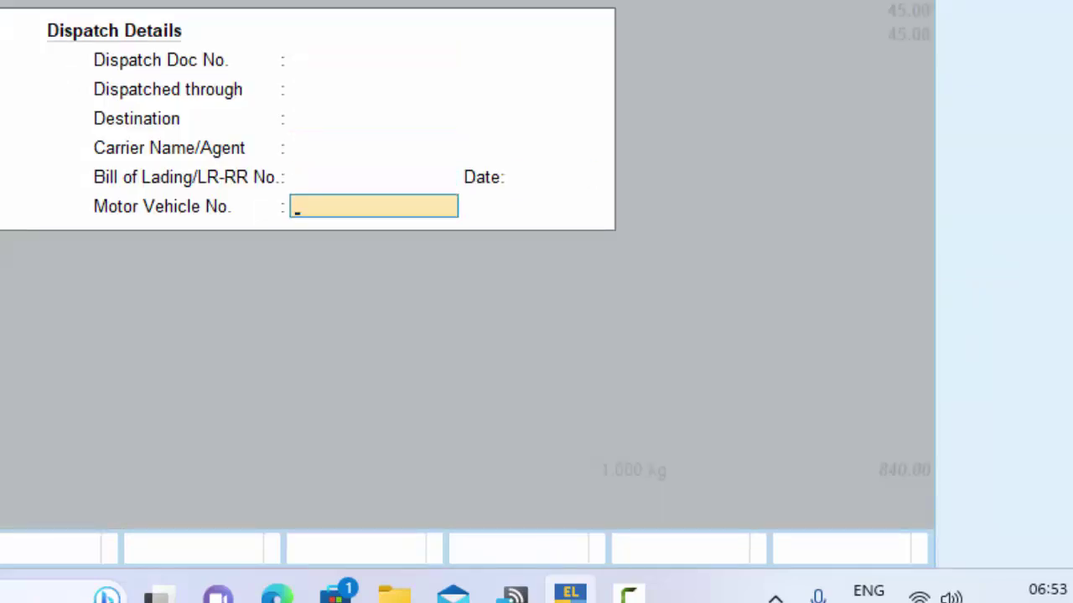
pyautogui.press('Return')
pyautogui.press('Return')
pyautogui.press('Return')
pyautogui.press('Return')
pyautogui.press('Return')
pyautogui.press('Return')
pyautogui.press('Return')
pyautogui.press('Return')
pyautogui.press('Return')
pyautogui.press('Return')
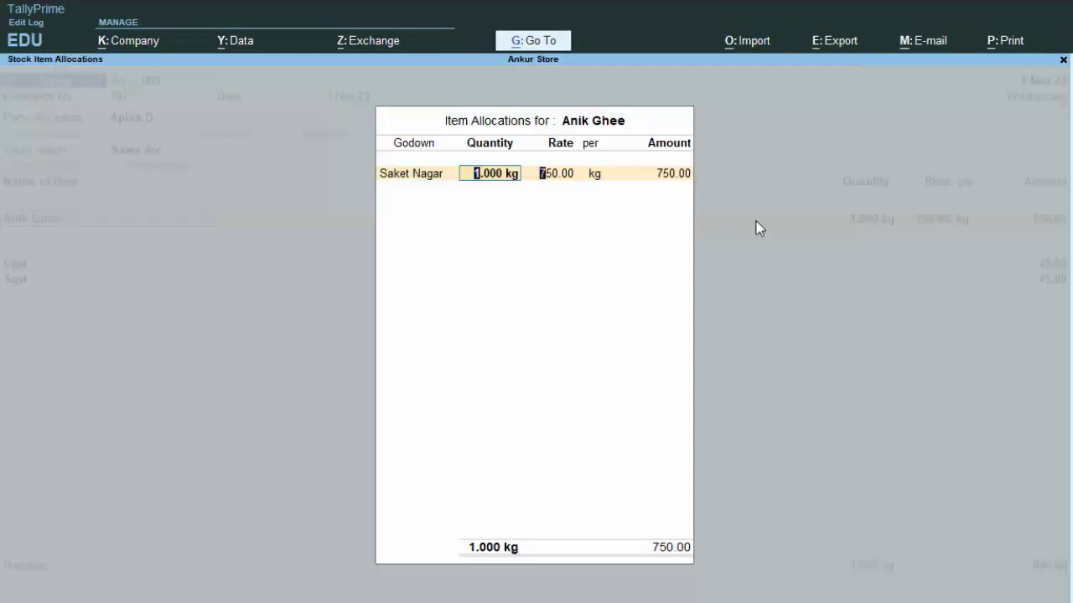
# - Keep the Anik Ghee allocation of 1 kg at 750 per kg from the Saket Nagar godown
pyautogui.press('Return')
pyautogui.press('Return')
pyautogui.press('Return')
pyautogui.press('Return')
pyautogui.press('Return')
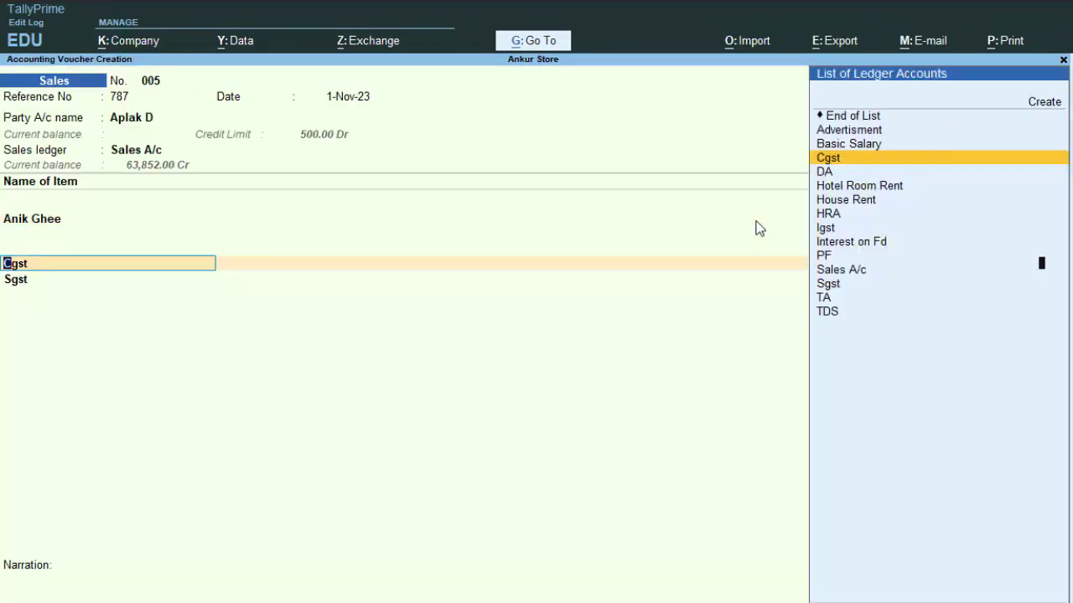
# - Keep the Cgst and Sgst lines and try again to save the sales voucher without a narration
pyautogui.press('Return')
pyautogui.press('Return')
pyautogui.press('Return')
pyautogui.press('Return')
pyautogui.press('Return')
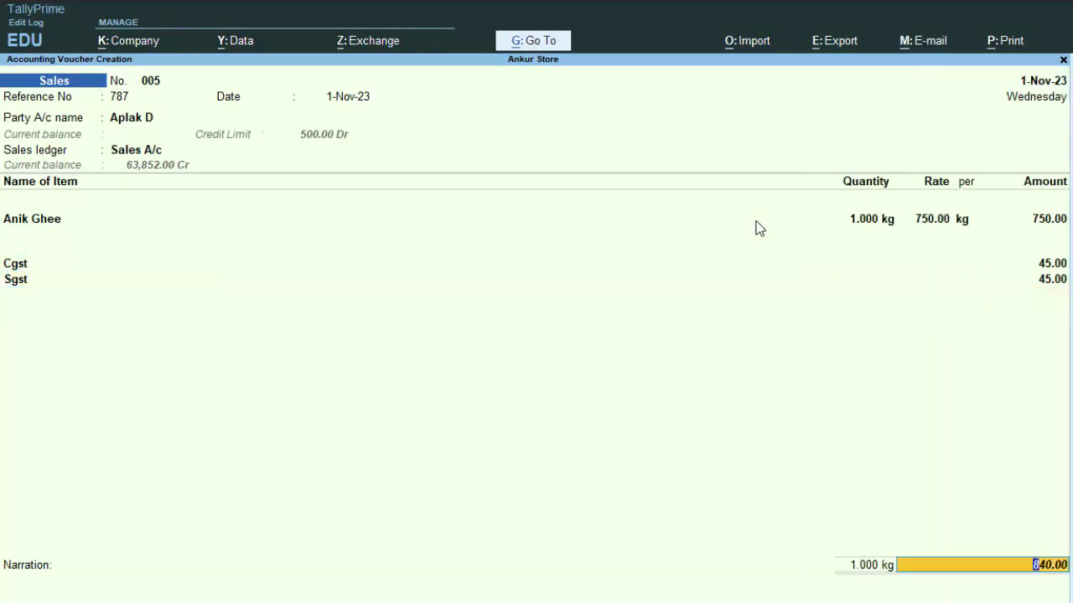
pyautogui.press('Return')
pyautogui.press('Return')
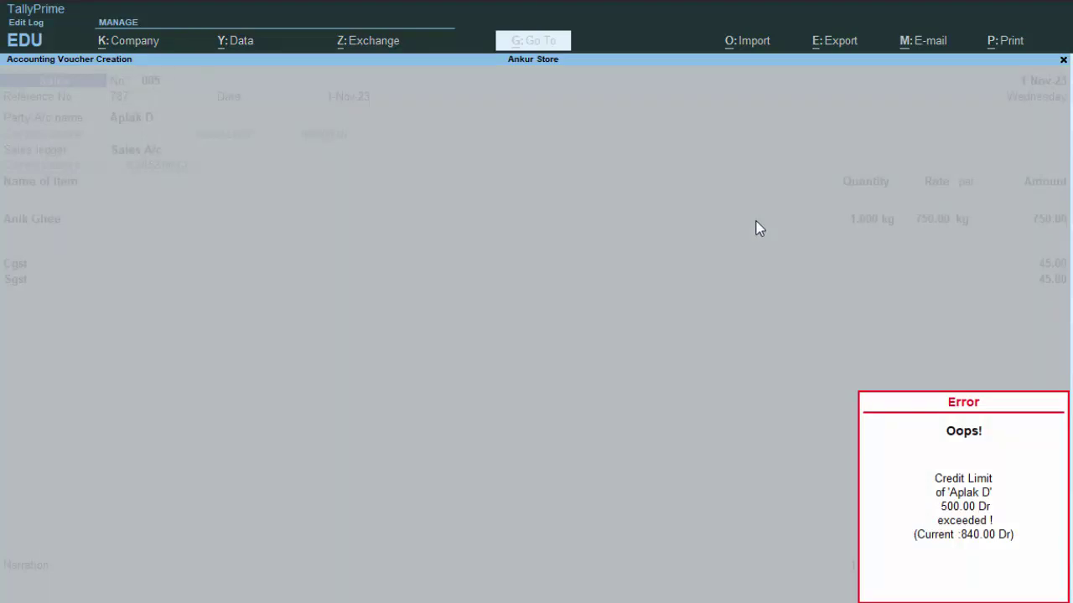
pyautogui.press('Return')
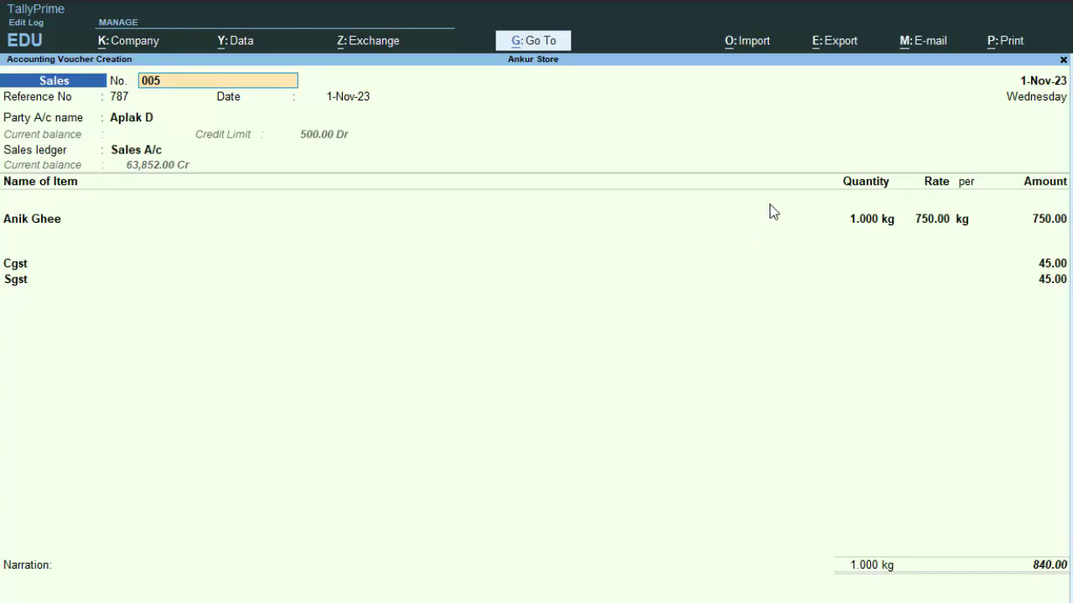
# - Use Pulse as the voucher's stock item instead of Anik Ghee and allocate it from the Main Location godown
pyautogui.click(866, 224)
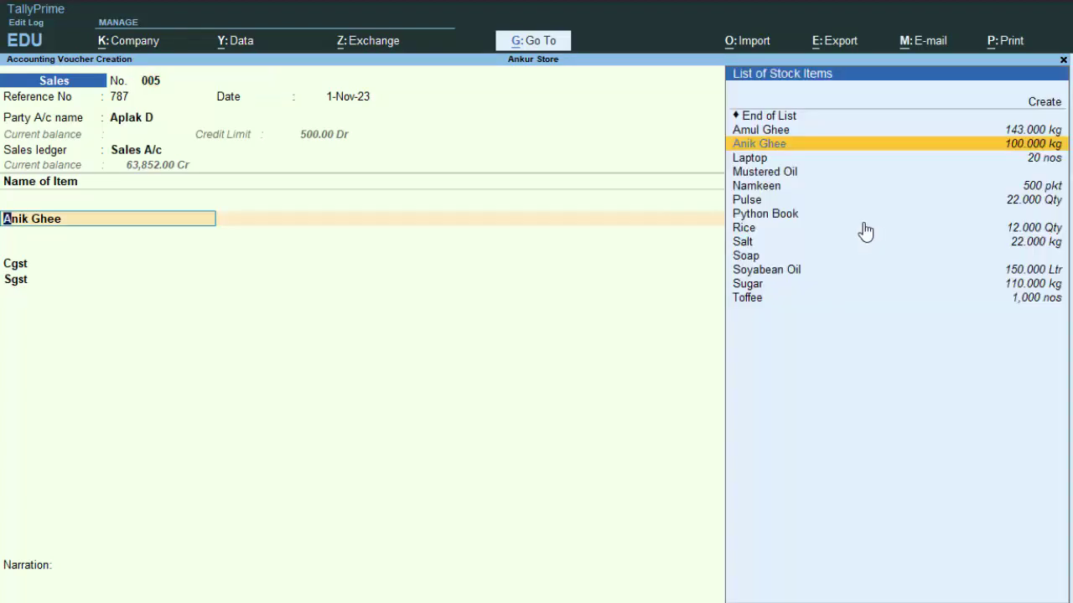
pyautogui.click(750, 200)
pyautogui.write('N')
pyautogui.press('Up')
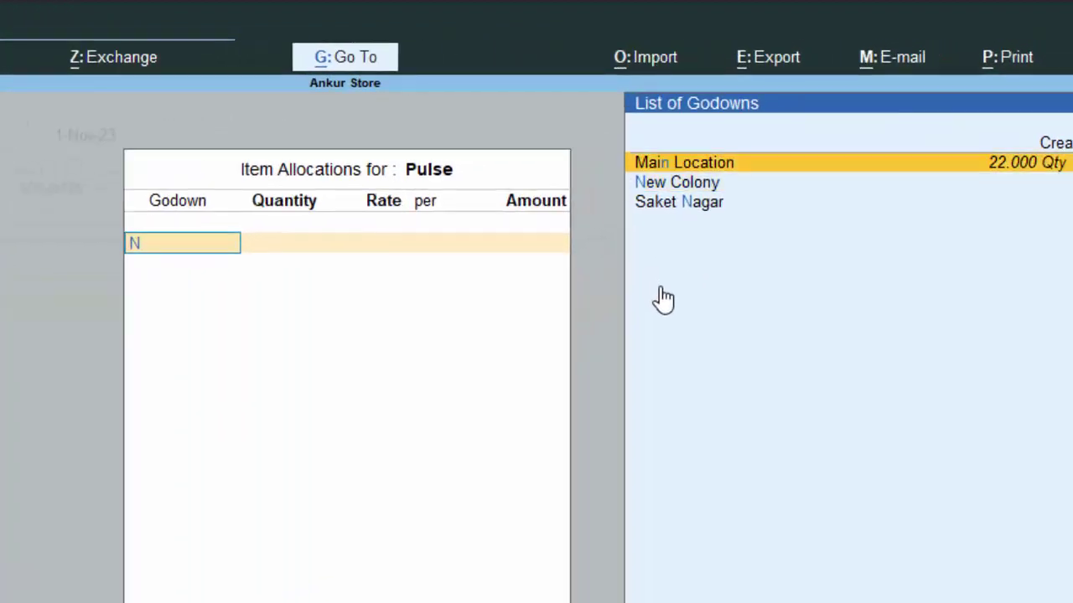
pyautogui.press('Return')
# - Enter a quantity of 1 at a rate of 124 for Pulse and complete the item line
pyautogui.write('1')
pyautogui.press('Return')
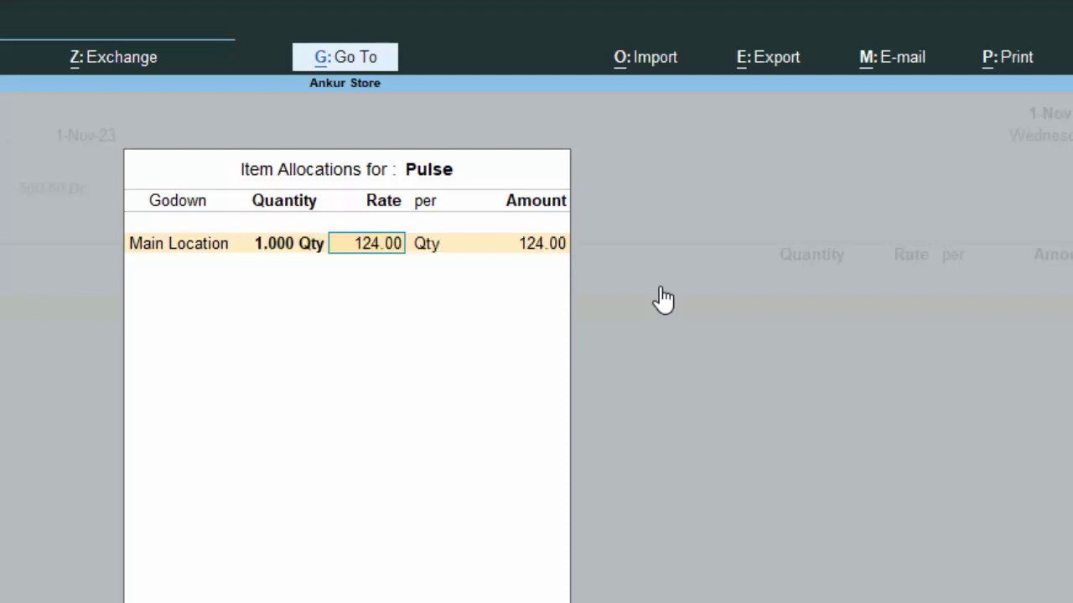
pyautogui.press('Return')
pyautogui.press('Return')
pyautogui.press('Return')
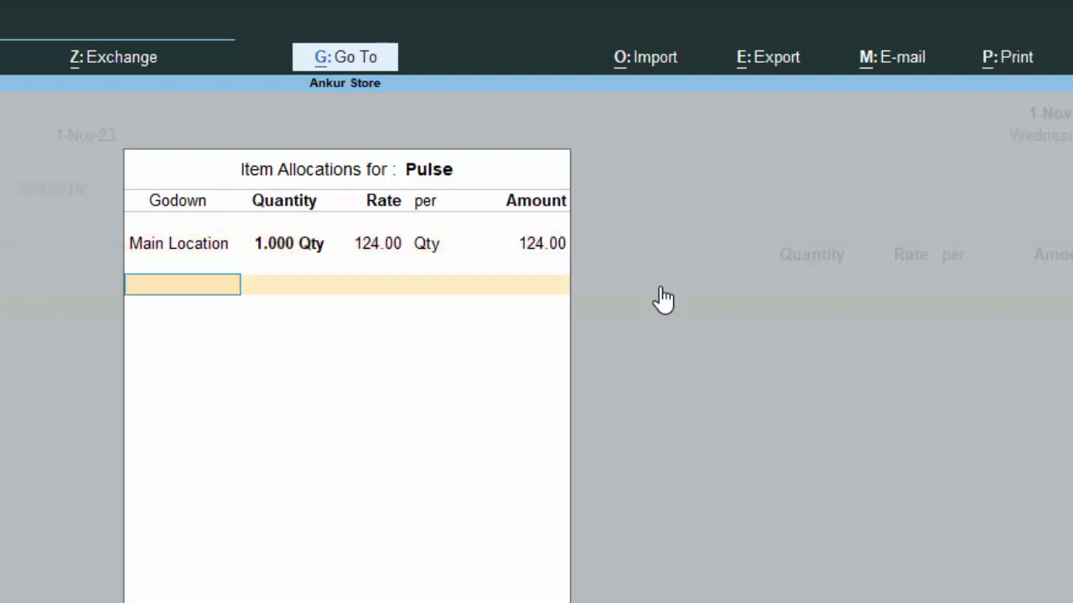
pyautogui.press('Return')
pyautogui.press('Return')
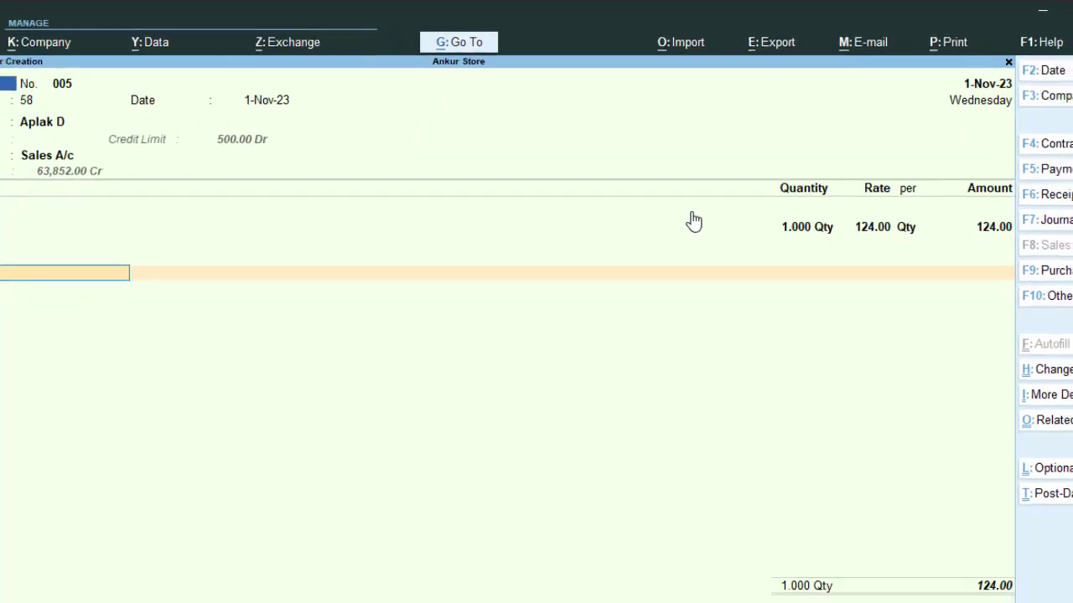
# - Add the Cgst and Sgst tax ledgers below the Pulse item with their calculated amounts
pyautogui.write('C')
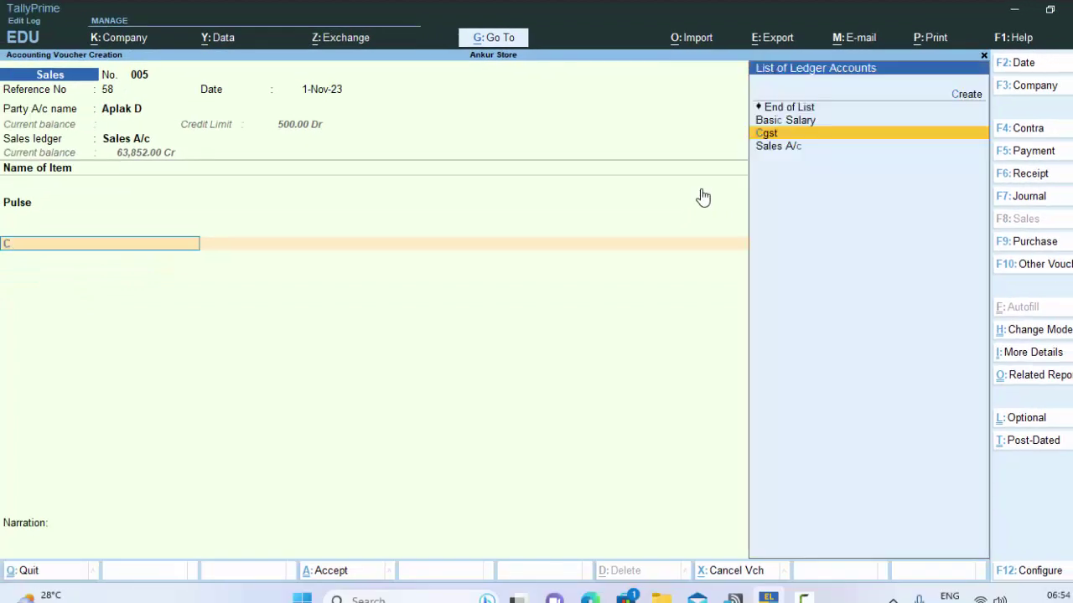
pyautogui.press('Return')
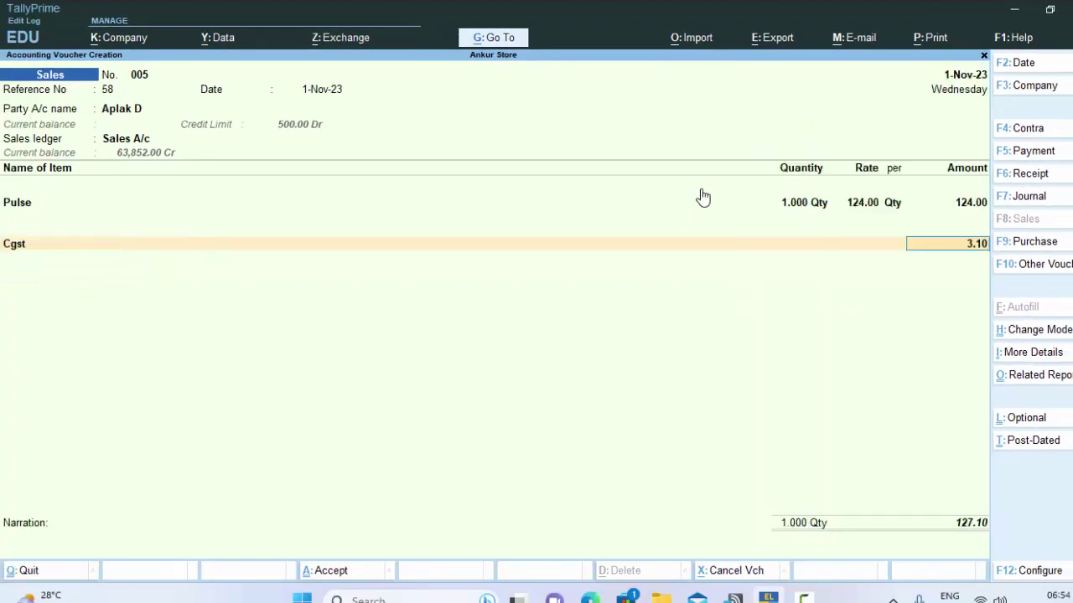
pyautogui.press('Return')
pyautogui.write('S')
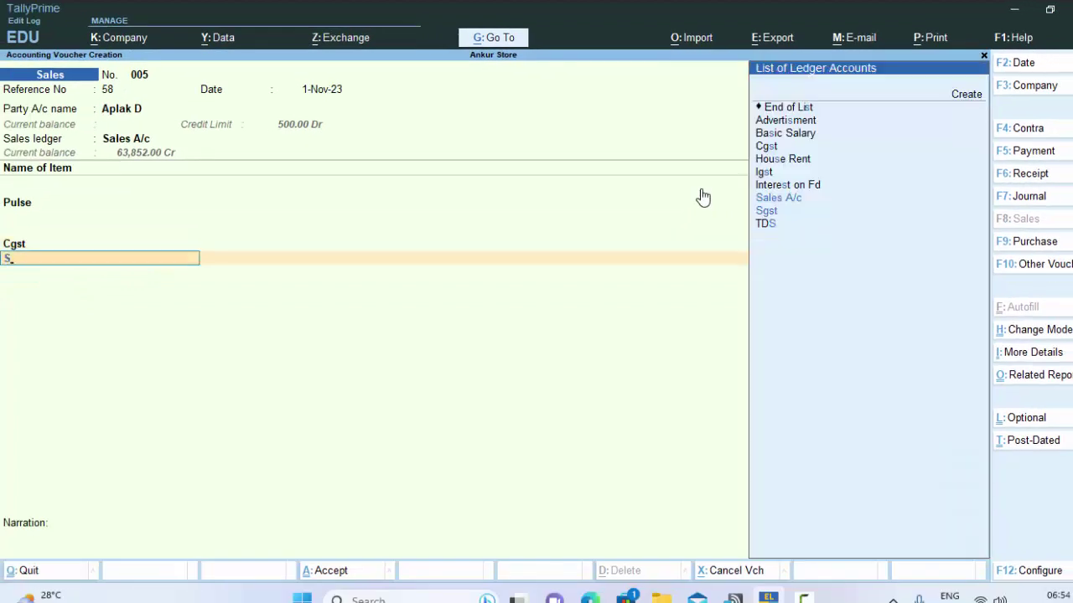
pyautogui.write('g')
pyautogui.press('Return')
pyautogui.press('Return')
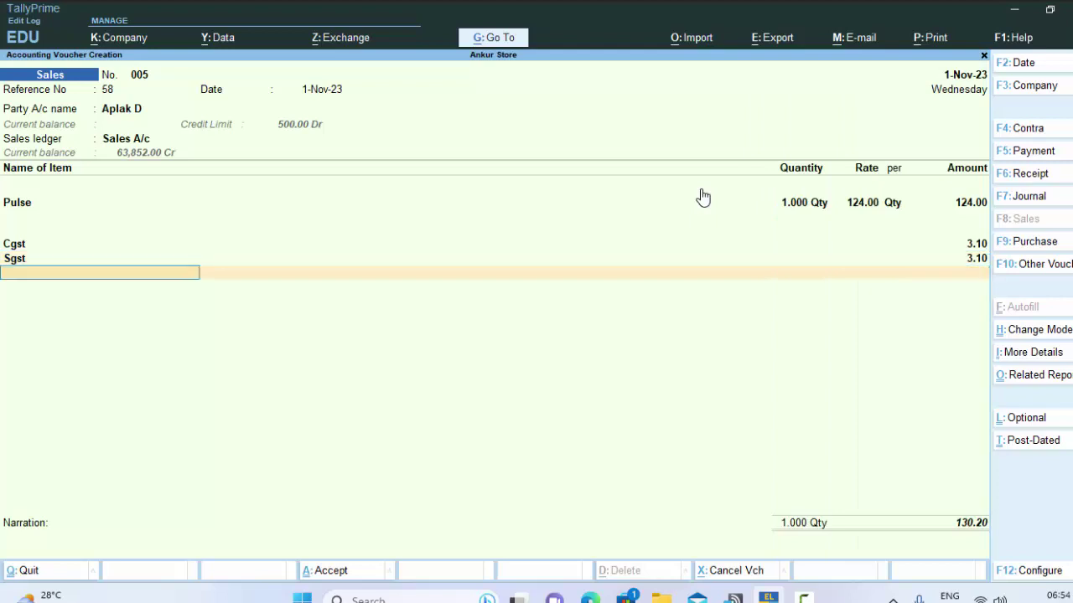
# - Leave the narration blank and save the Pulse sales voucher
pyautogui.press('Return')
pyautogui.press('Return')
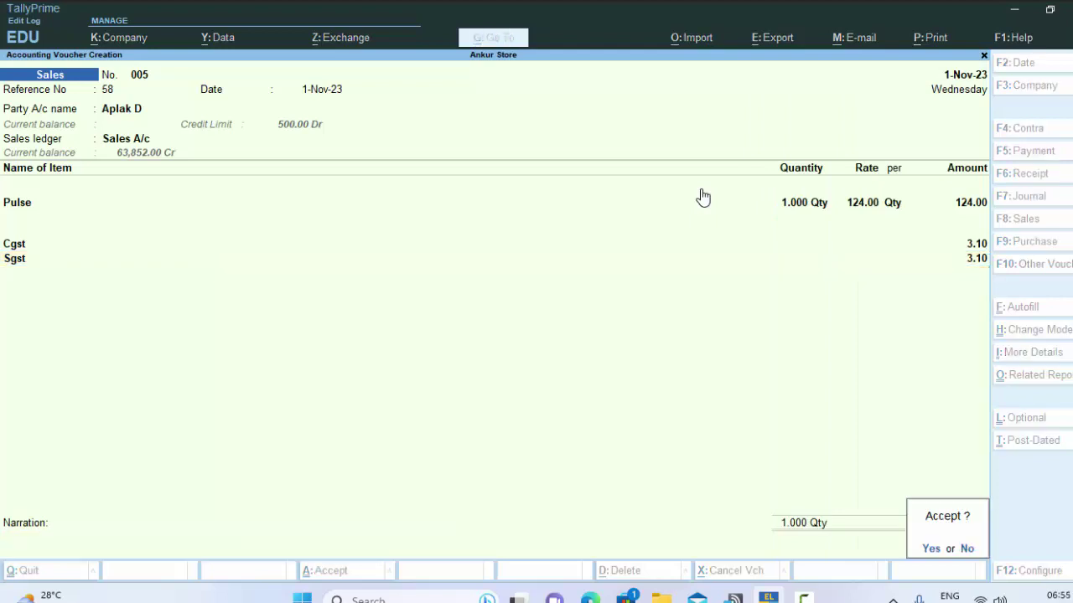
pyautogui.press('Return')
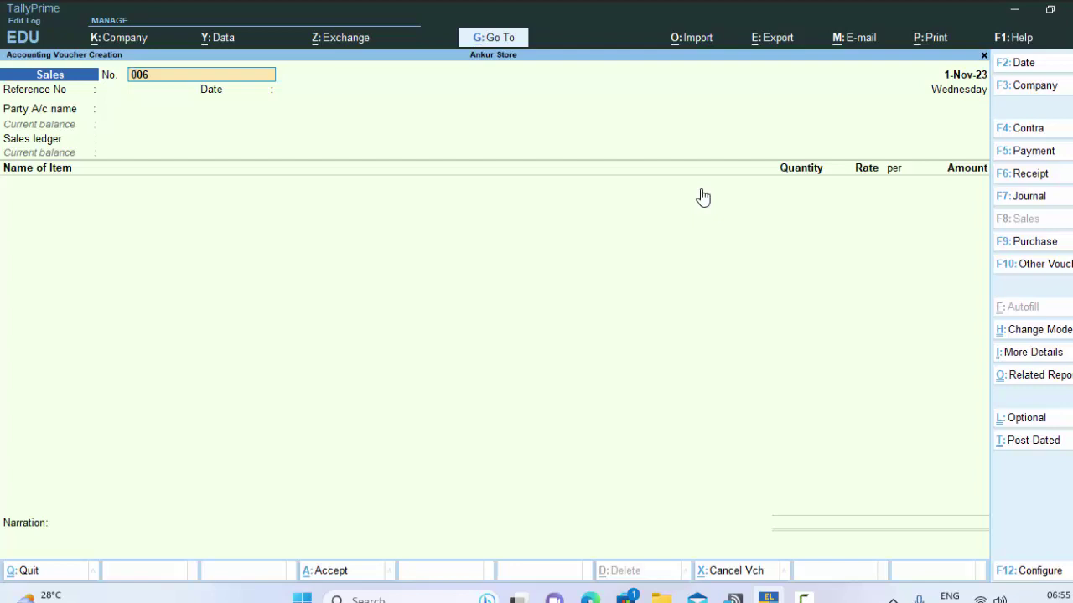
# - Enter reference number 7567 on the new sales voucher and keep the date 1-Nov-23
pyautogui.press('Return')
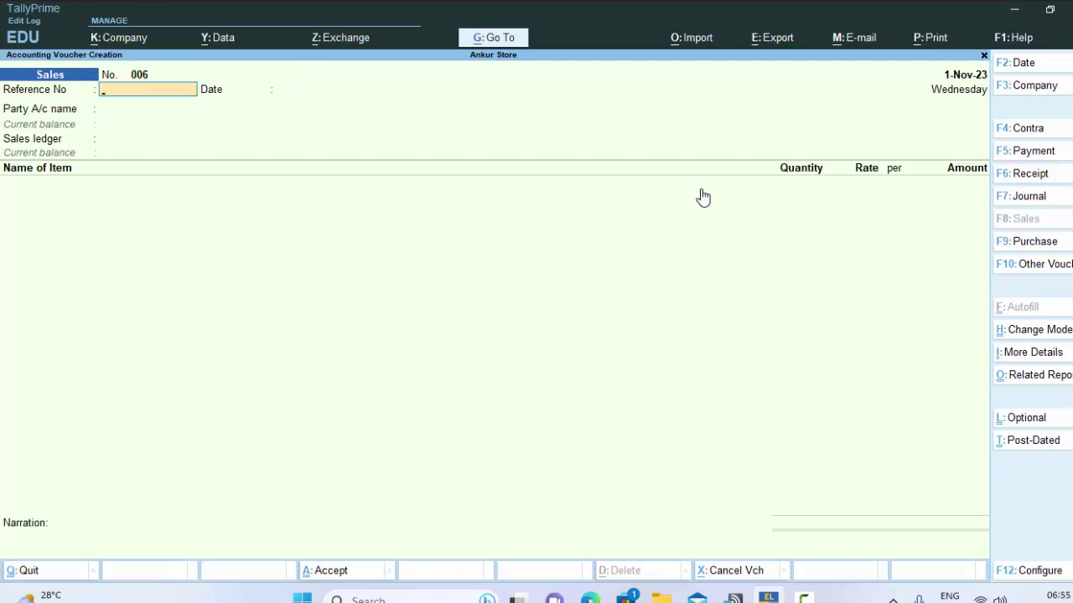
pyautogui.write('7567')
pyautogui.press('Return')
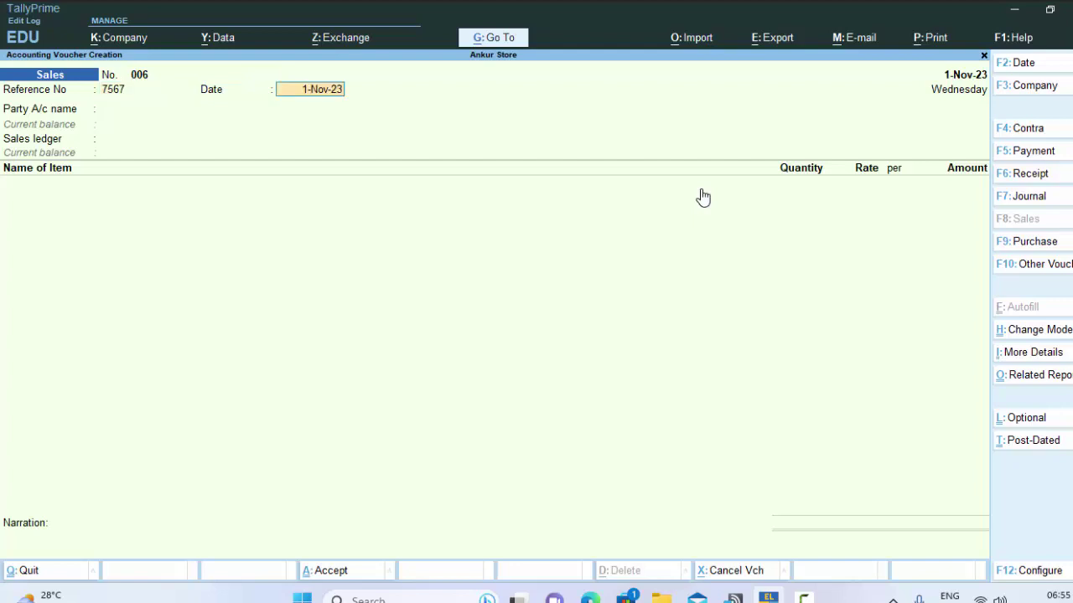
pyautogui.press('Return')
# - Select the same credit-limited customer as the party account and leave all dispatch details blank
pyautogui.press('Down')
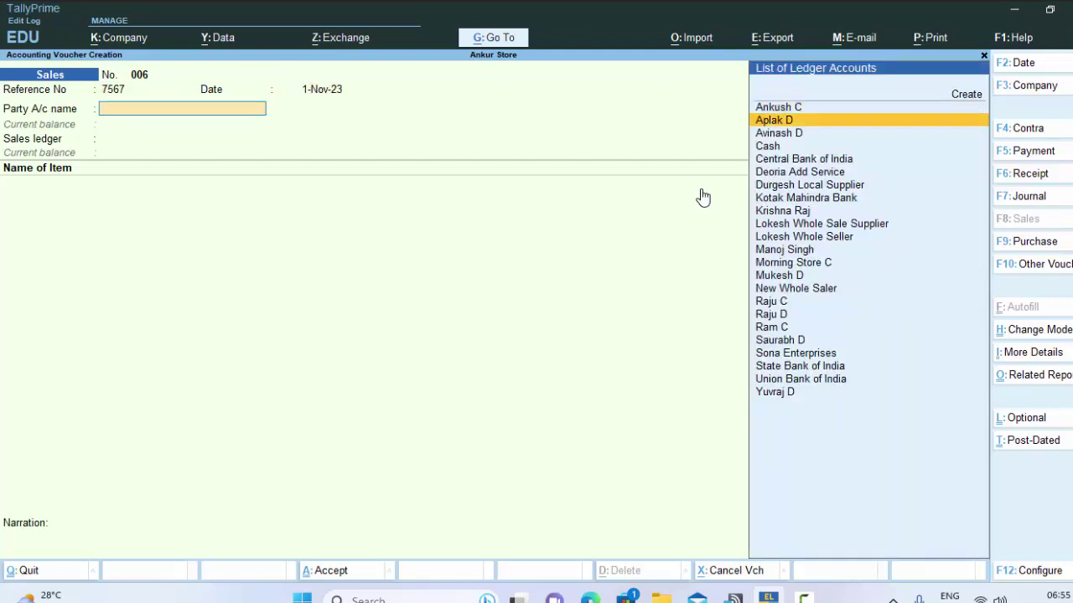
pyautogui.press('Return')
pyautogui.press('Return')
pyautogui.press('Return')
pyautogui.press('Return')
pyautogui.press('Return')
pyautogui.press('Return')
pyautogui.press('Return')
pyautogui.press('Return')
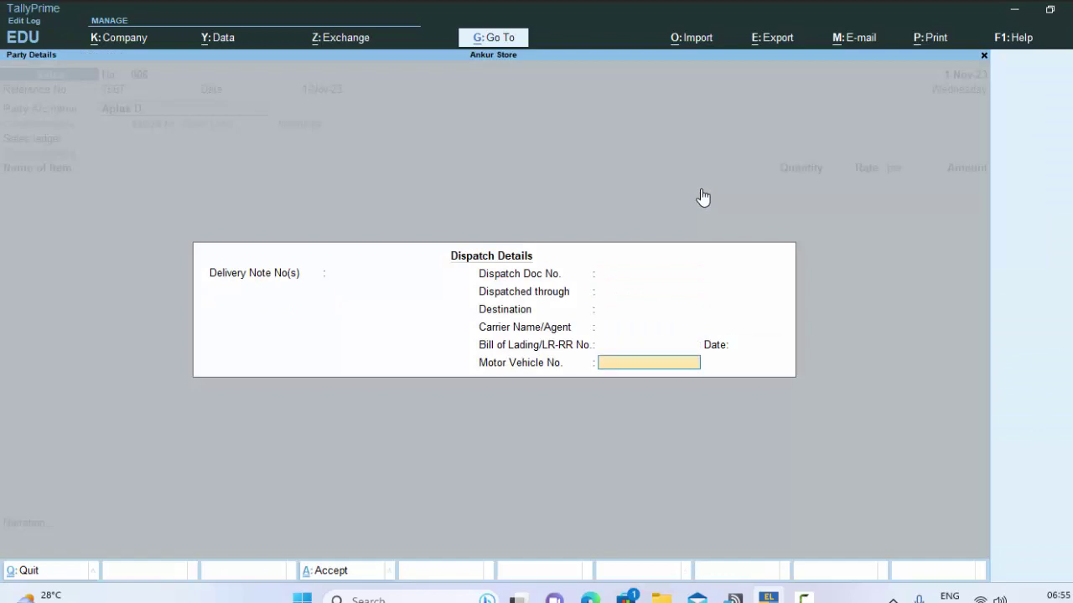
pyautogui.press('Return')
# - Accept the buyer's party details unchanged and set Sales A/c as the sales ledger
pyautogui.press('Return')
pyautogui.press('Return')
pyautogui.press('Return')
pyautogui.press('Return')
pyautogui.press('Return')
pyautogui.press('Return')
pyautogui.press('Return')
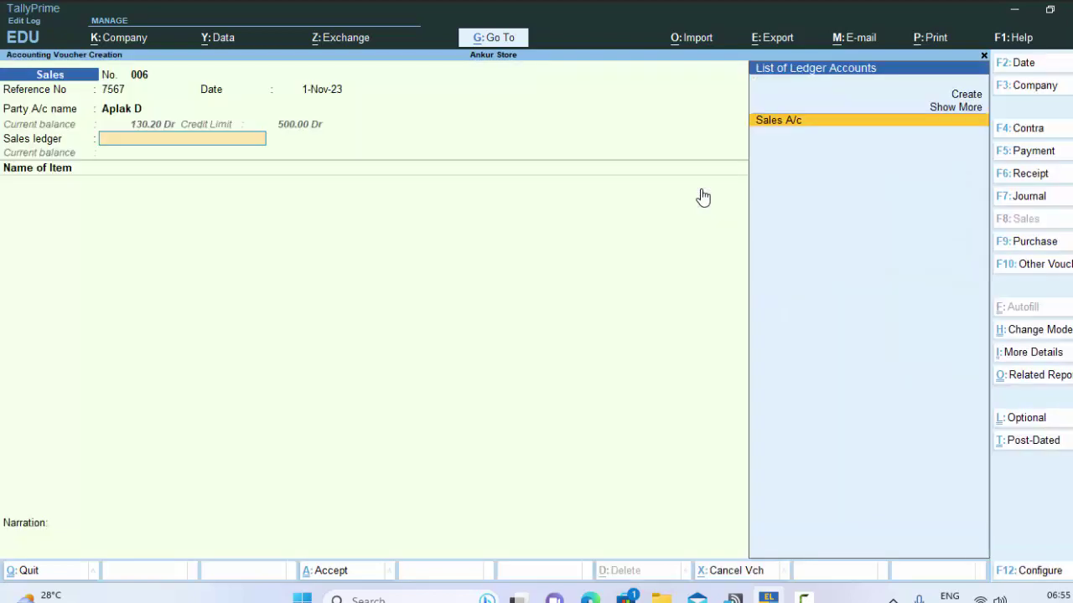
pyautogui.press('Return')
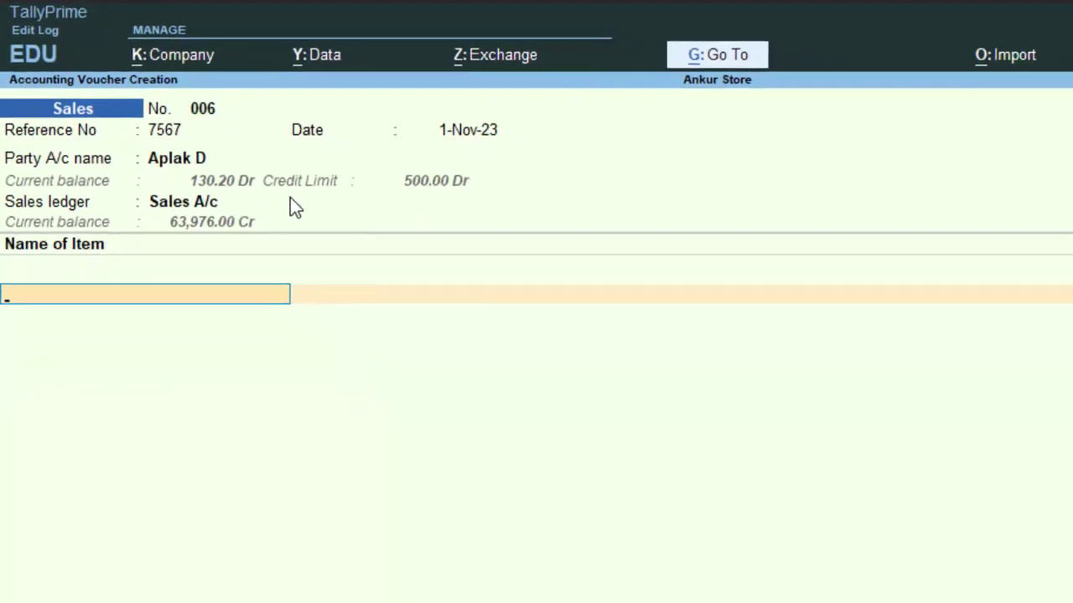
# - Add the stock item Pulse to the second voucher and allocate it from Main Location
pyautogui.write('P')
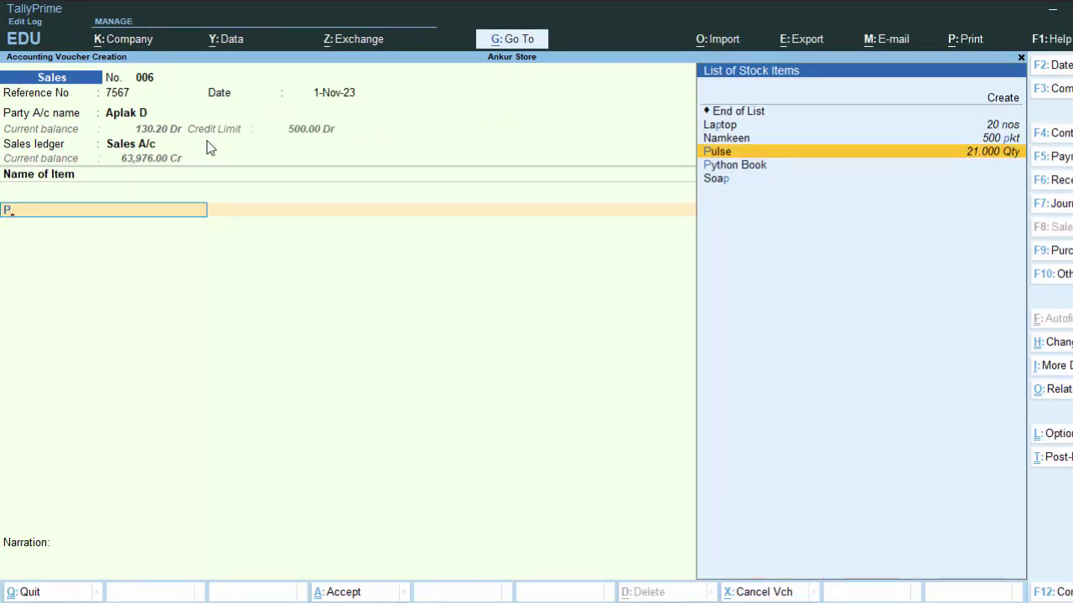
pyautogui.press('Return')
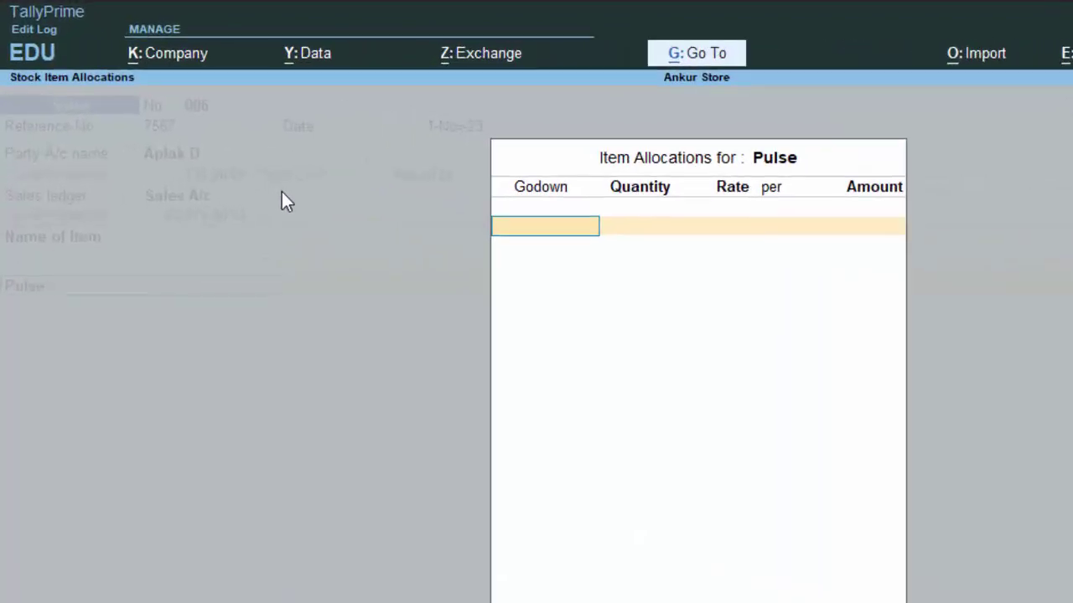
pyautogui.write('M')
pyautogui.press('Return')
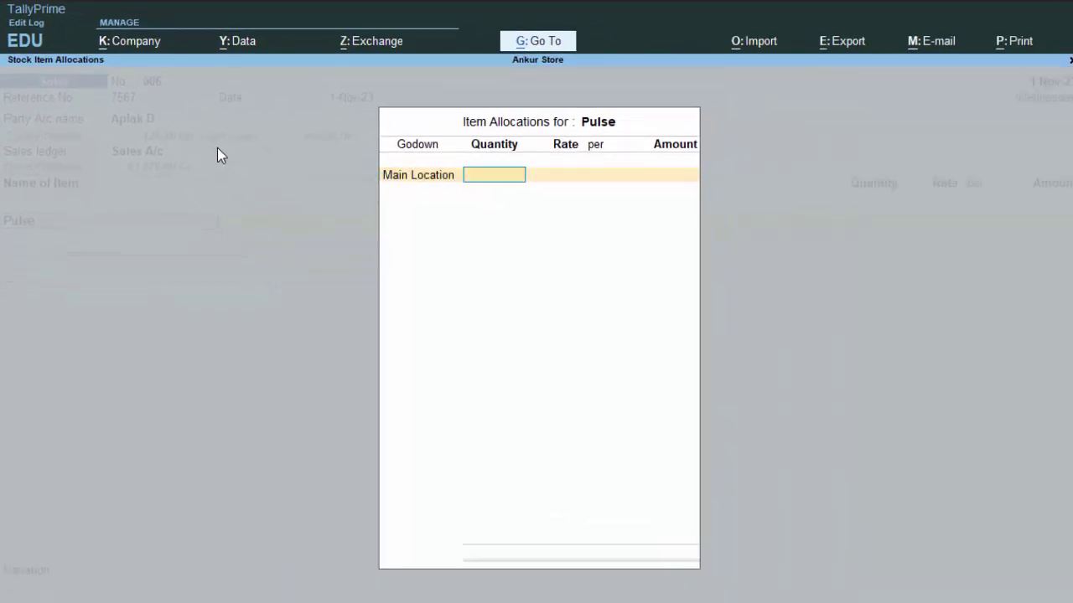
# - Enter a quantity of 3 at a rate of 124 for Pulse and finish the item line
pyautogui.write('3.000 Qty')
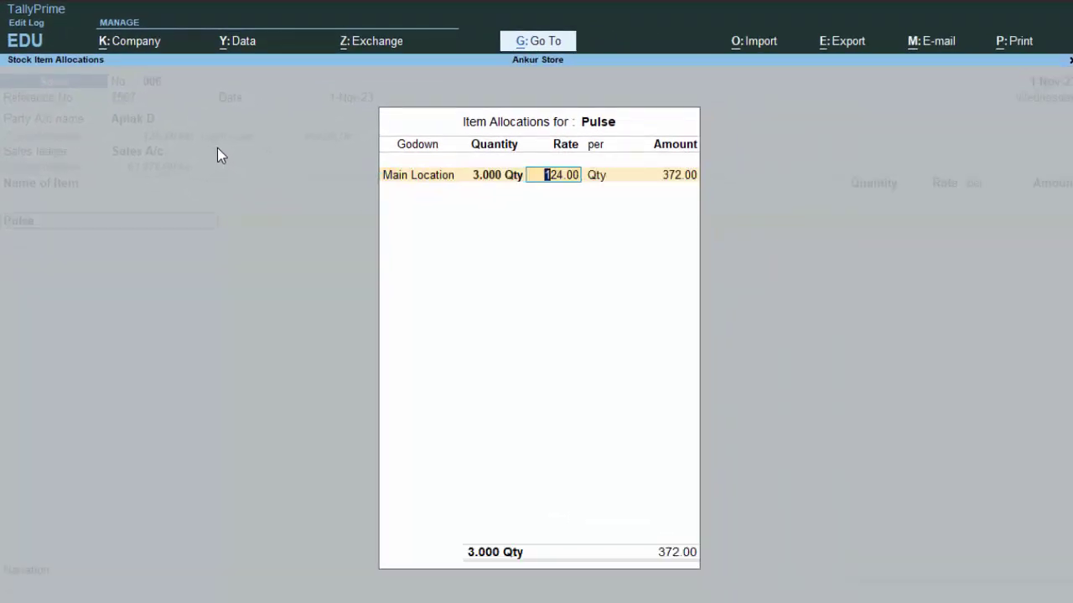
pyautogui.press('Return')
pyautogui.press('Return')
pyautogui.press('Return')
pyautogui.press('Return')
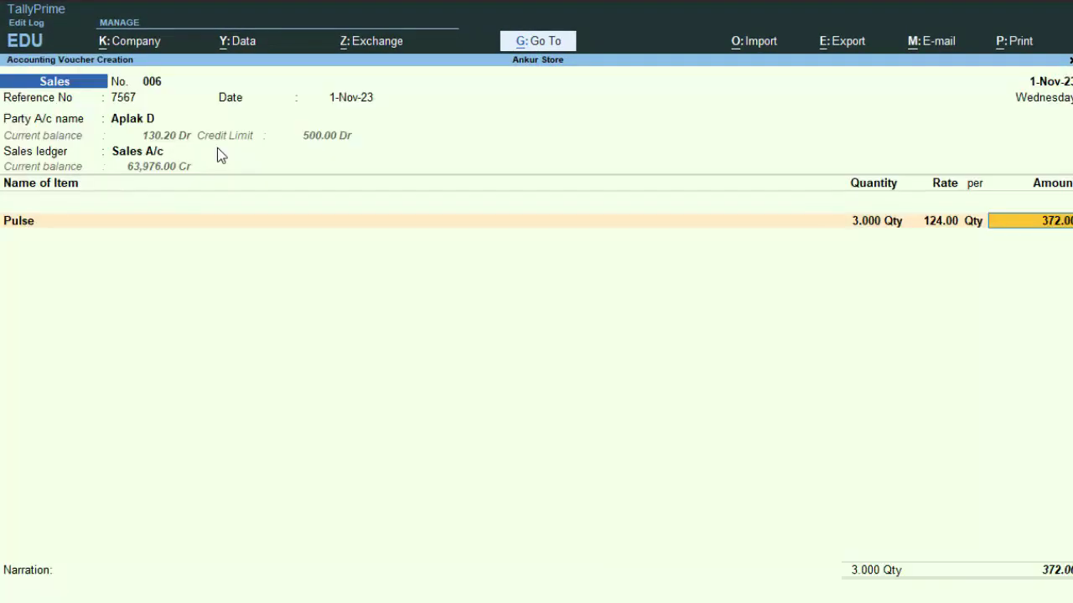
pyautogui.press('Return')
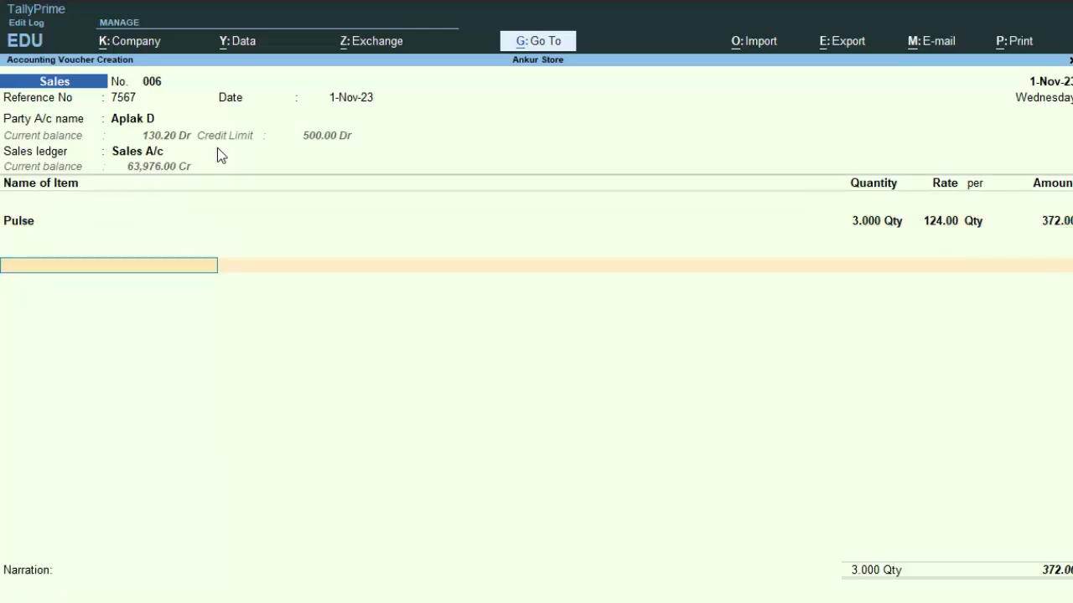
# - Add the Cgst and Sgst tax ledgers below the Pulse line, accepting the automatically calculated tax amounts
pyautogui.write('c')
pyautogui.press('Return')
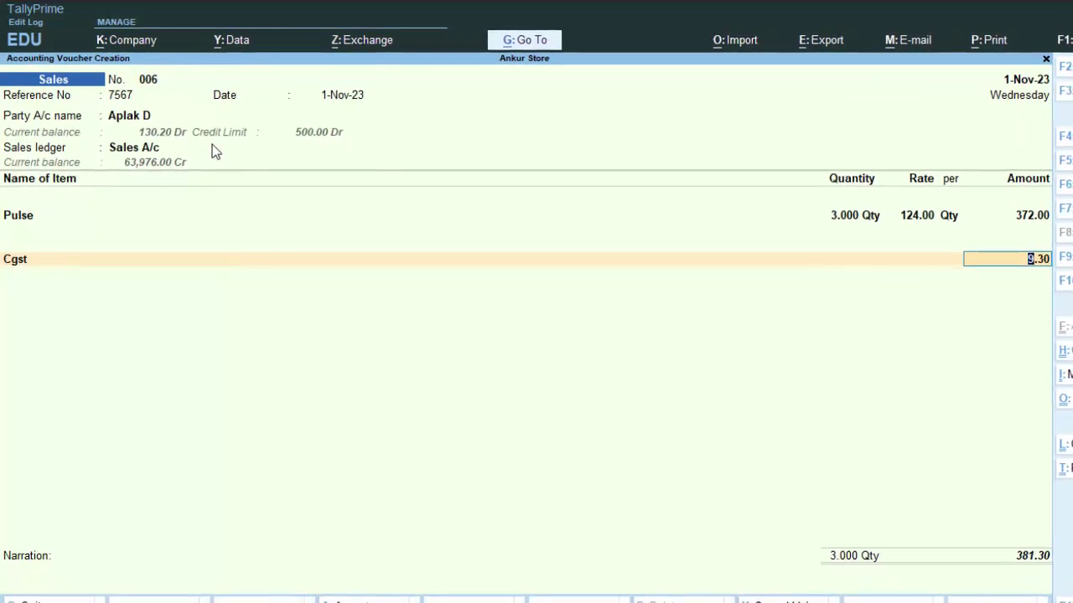
pyautogui.write('c')
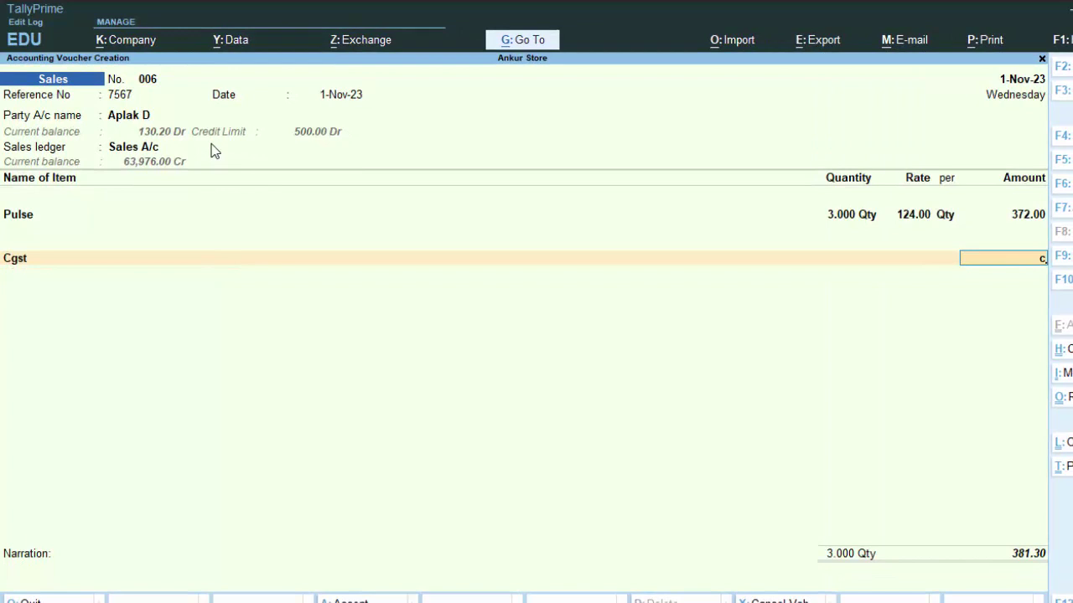
pyautogui.press('Return')
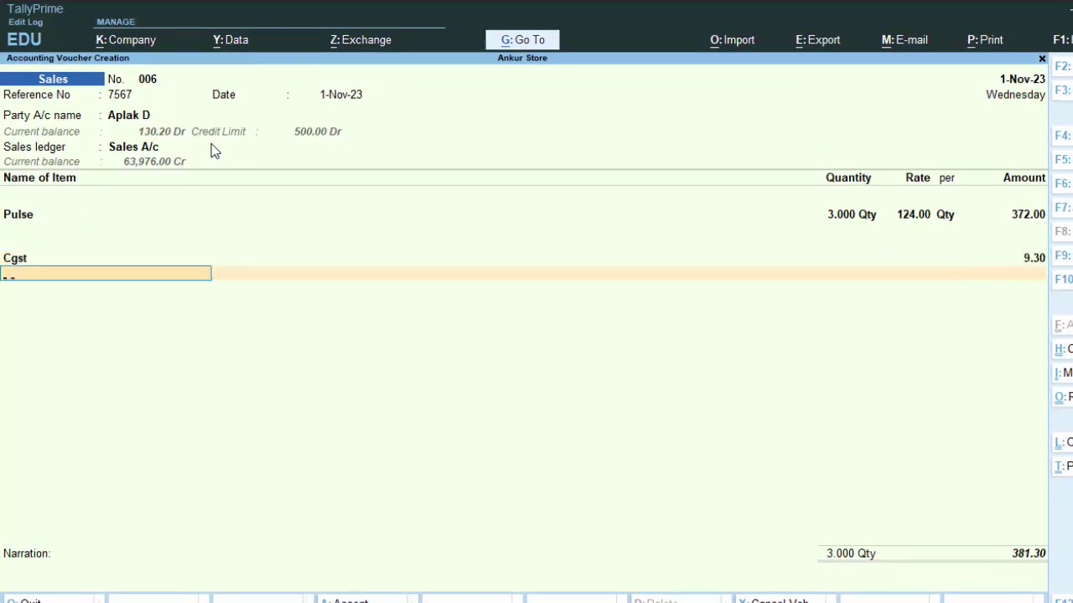
pyautogui.write('s')
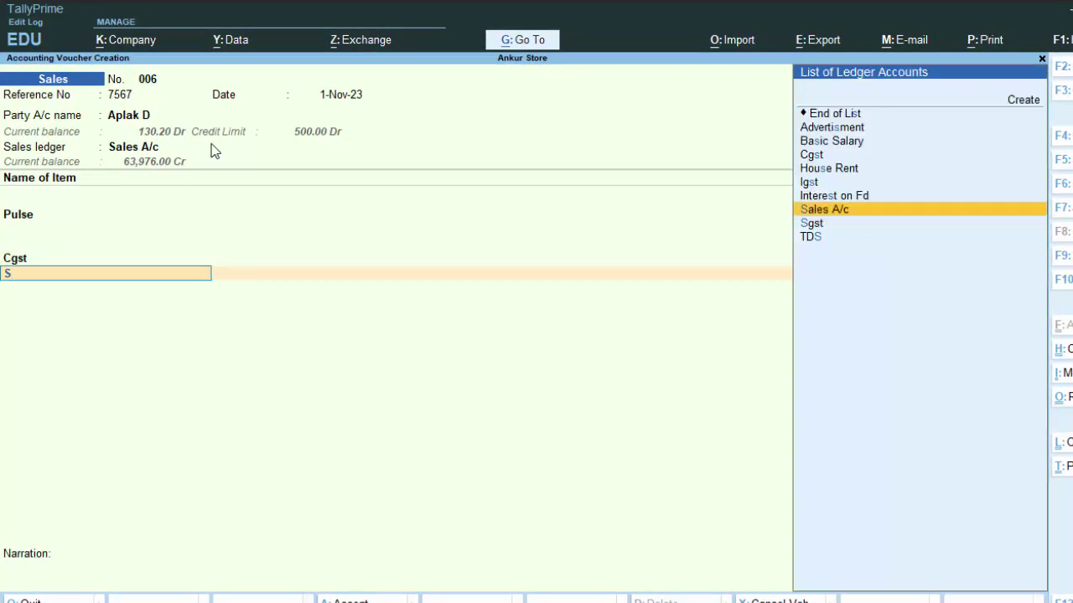
pyautogui.press('Down')
pyautogui.press('Down')
pyautogui.press('Up')
pyautogui.press('Return')
pyautogui.press('Return')
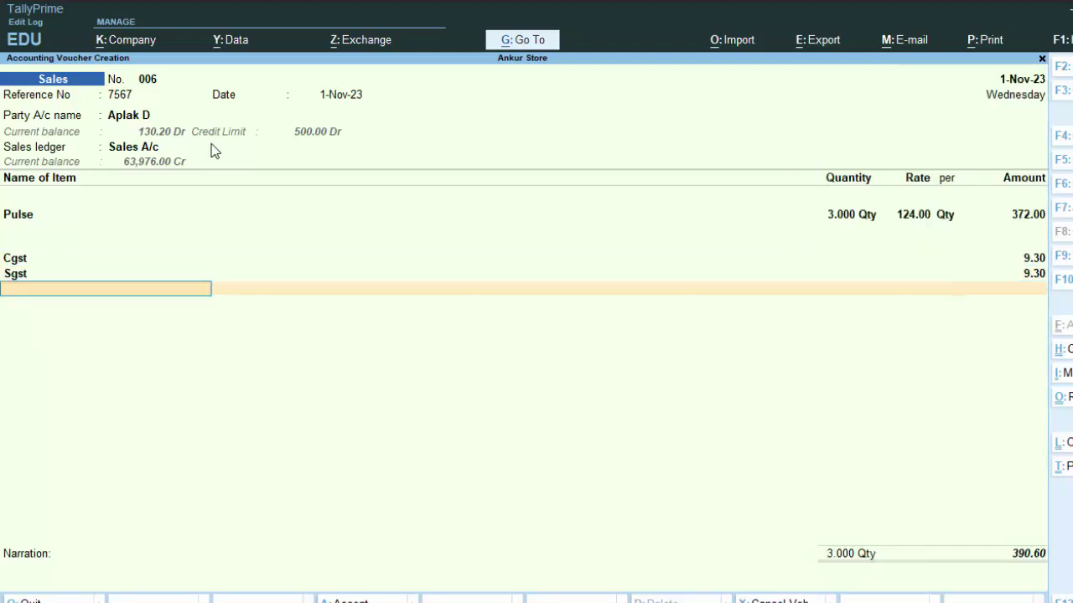
# - End the ledger list, leave the narration blank and try to save the second sales voucher
pyautogui.press('Return')
pyautogui.press('Return')
pyautogui.press('Return')
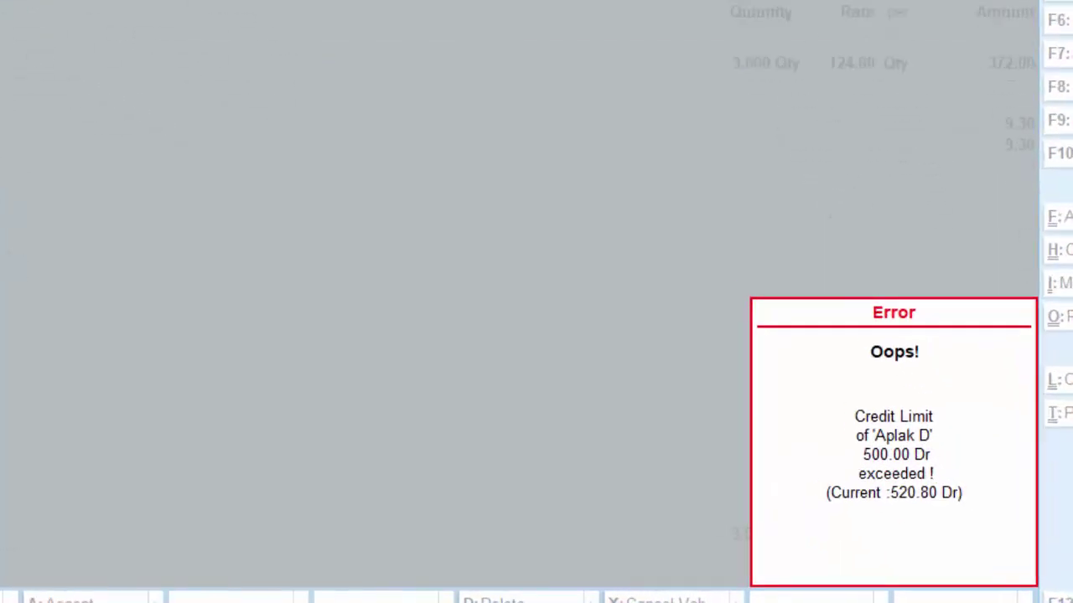